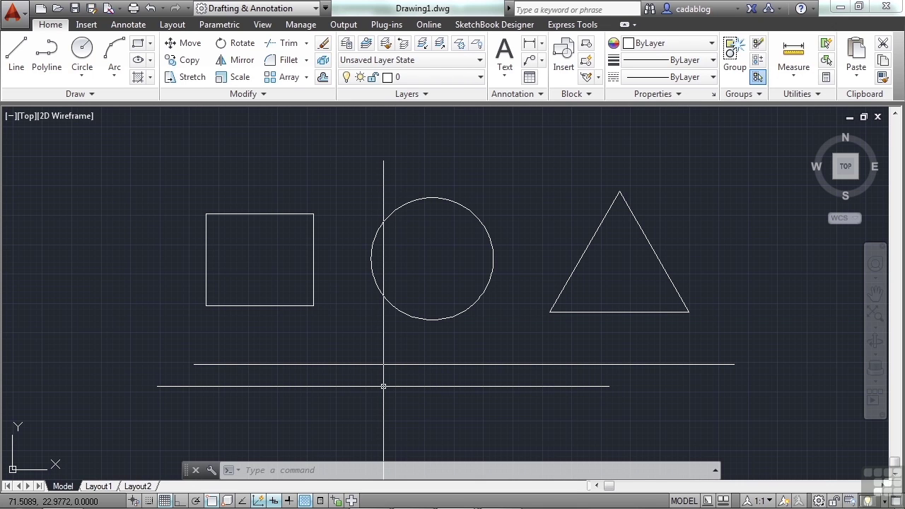
- Select the rectangle to examine its corner and midpoint grips, and clear the selection
click(292, 305)
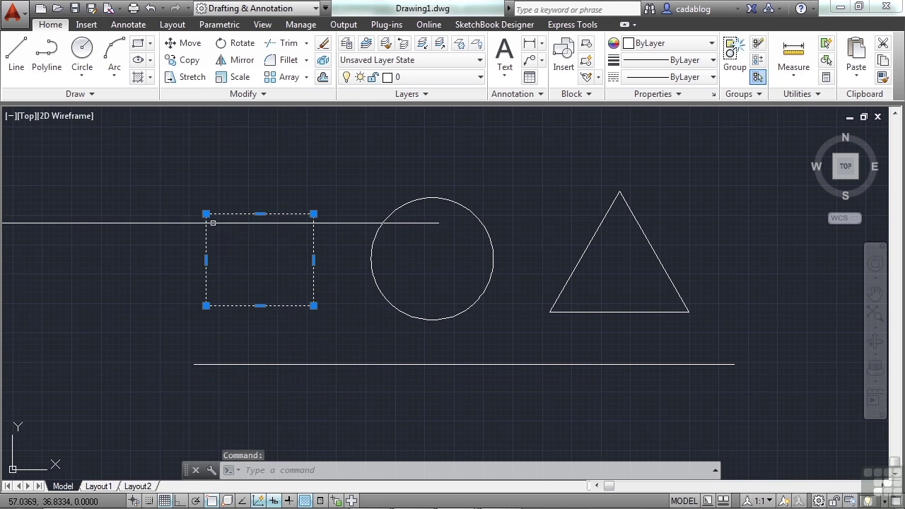
mouse_move(206, 213)
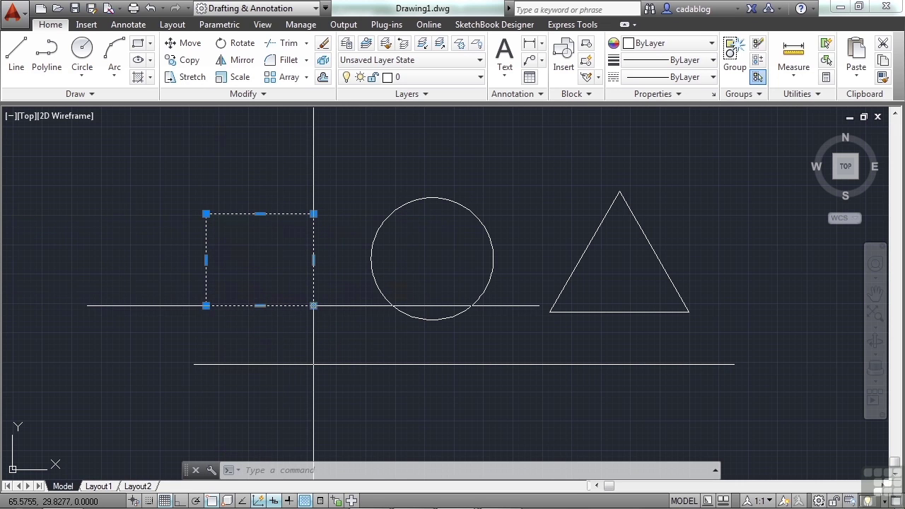
mouse_move(313, 214)
key(Escape)
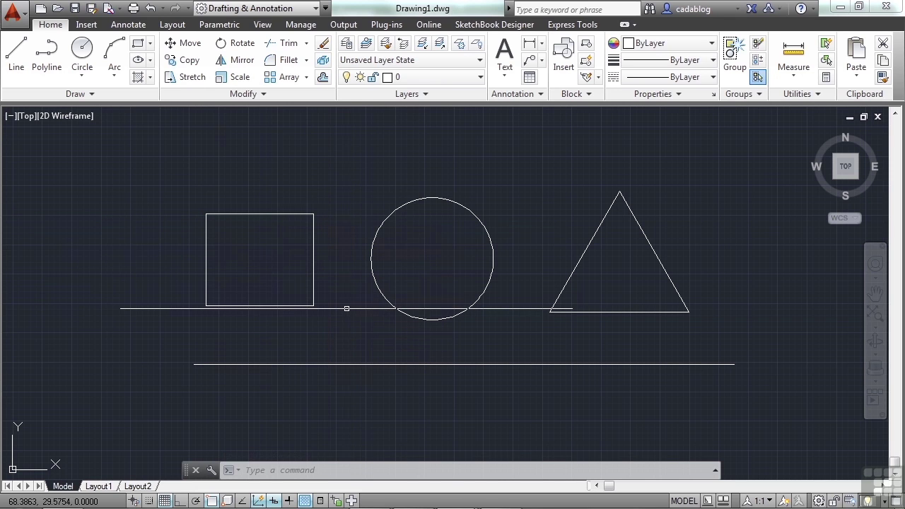
drag(346, 309, 349, 338)
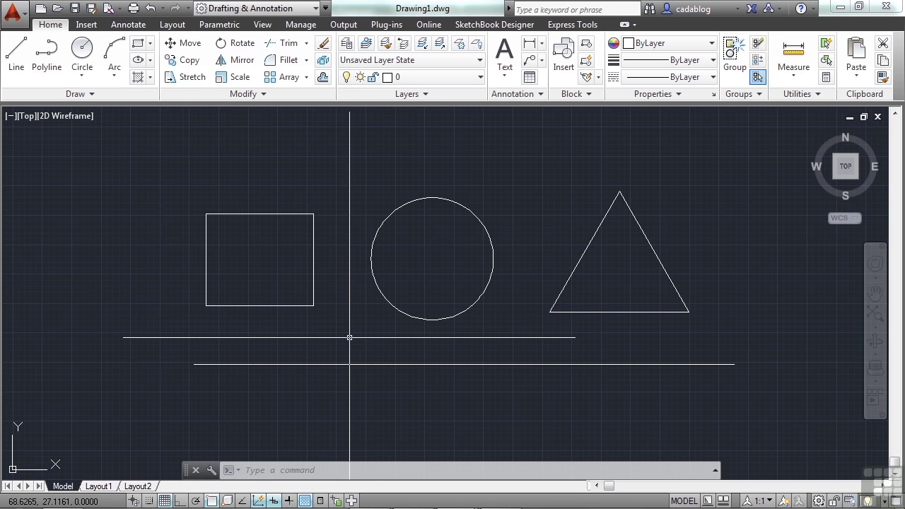
- Toggle Infer Constraints on and back off, and view the parametric constraint tools
click(134, 500)
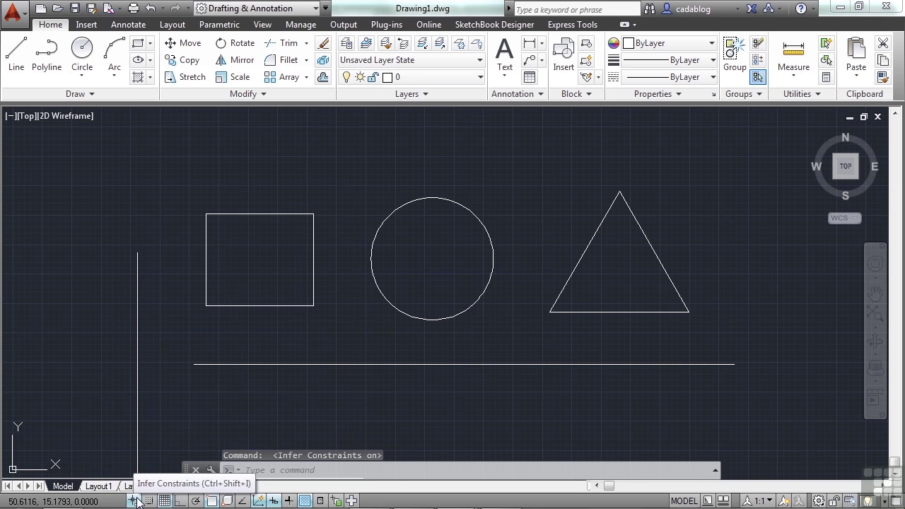
click(135, 500)
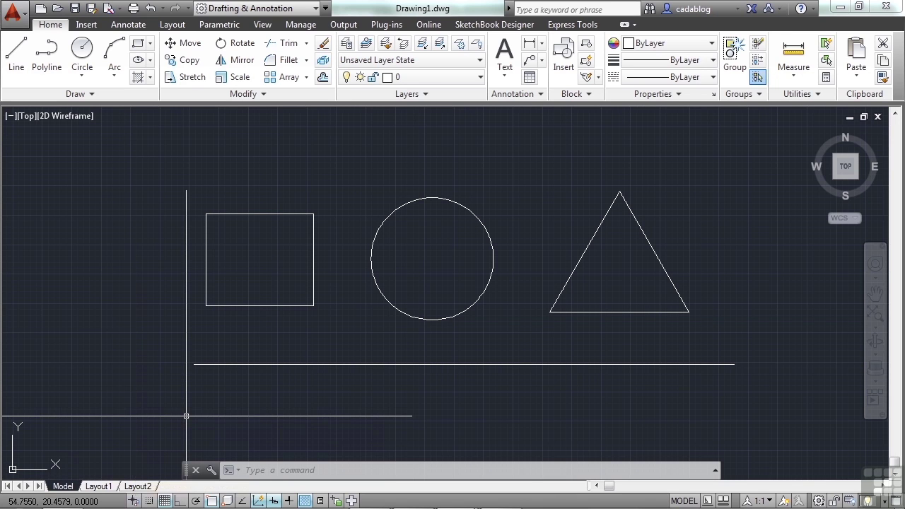
click(219, 25)
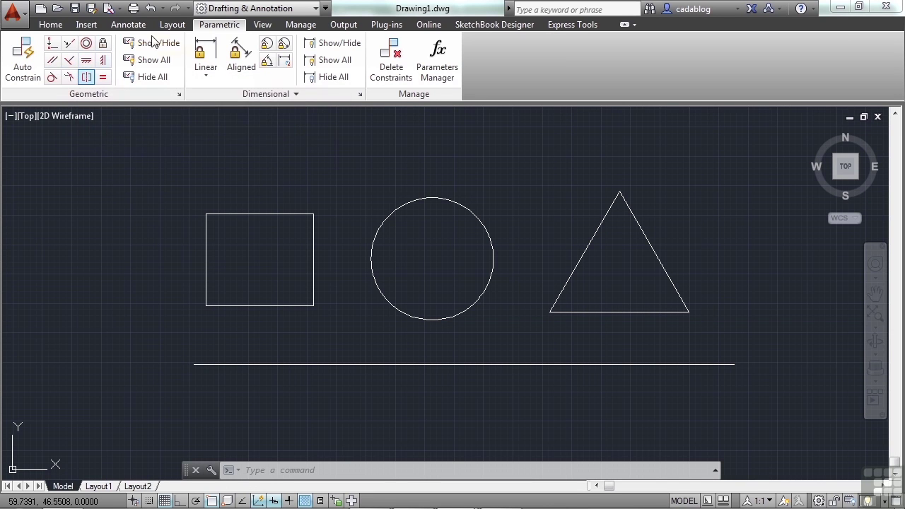
click(60, 26)
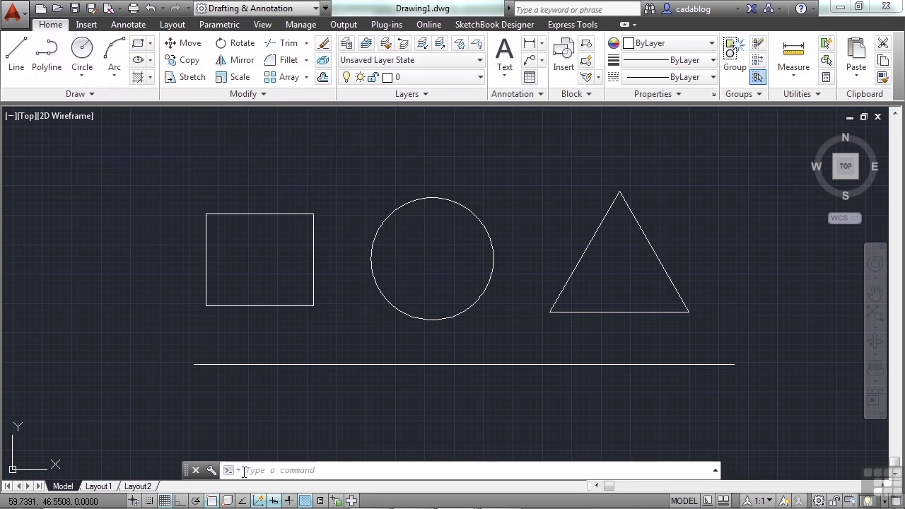
- Turn on snap mode and check the crosshair's movement in the area below the rectangle
click(150, 500)
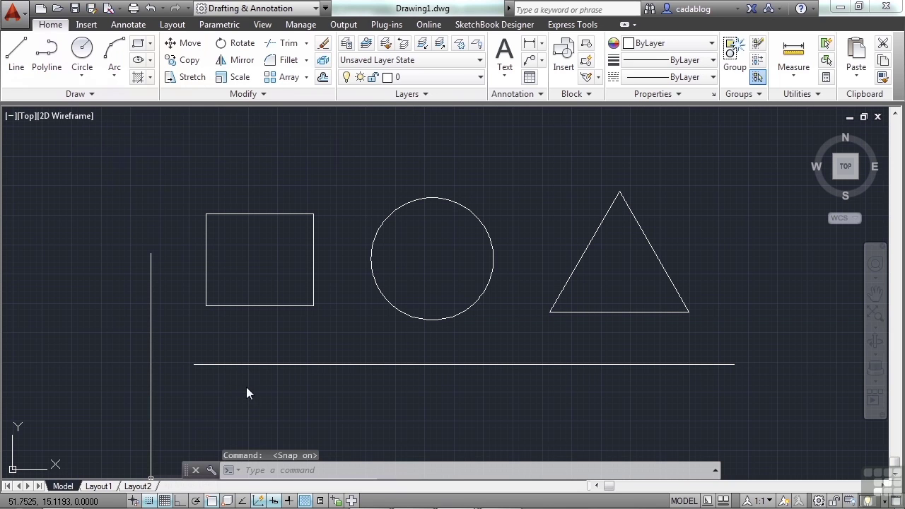
scroll(244, 369, up, 5)
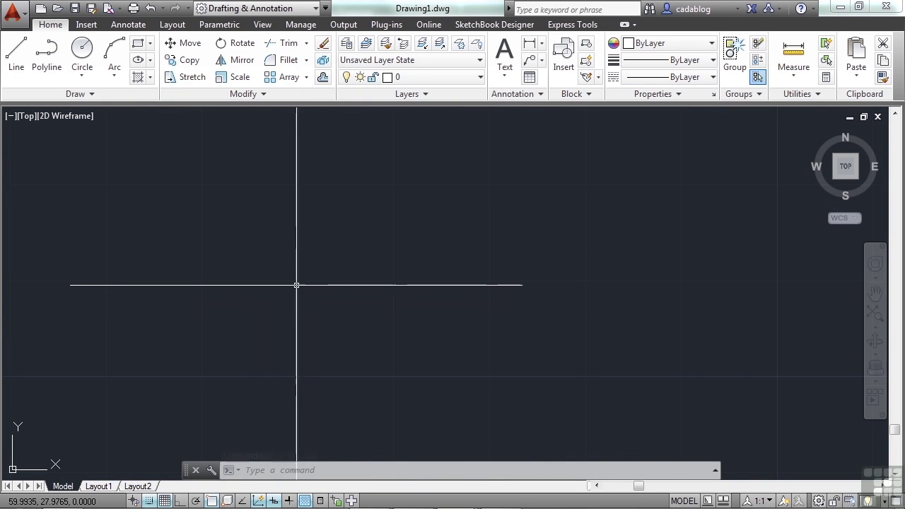
scroll(283, 280, down, 3)
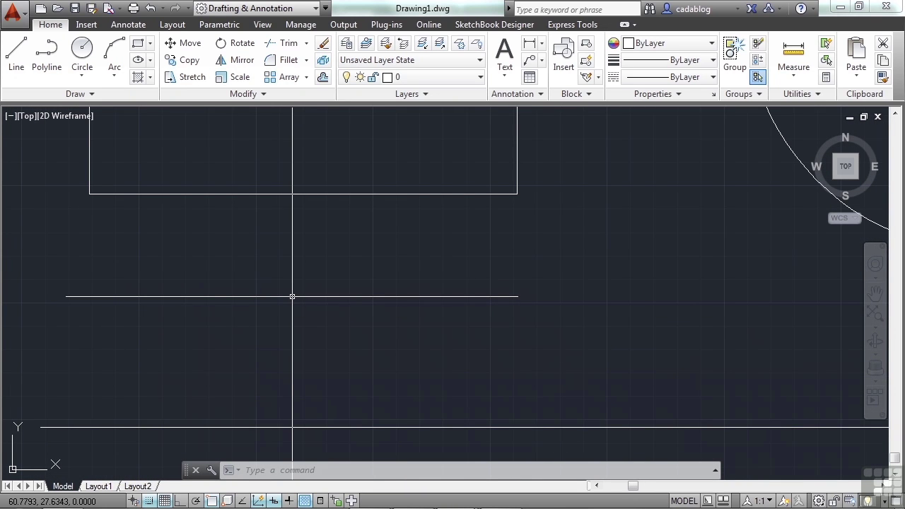
- Examine the snap and grid spacing in the drafting settings, and leave them without changes
text(os)
key(Return)
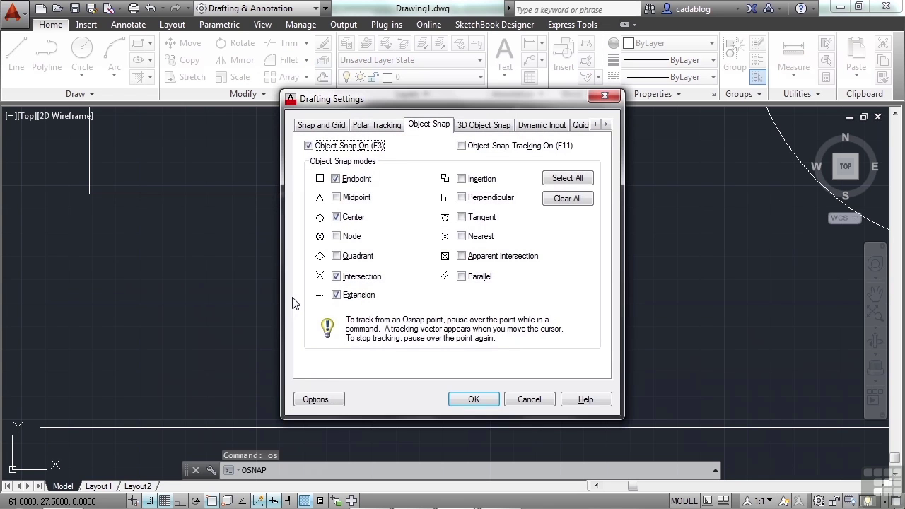
click(327, 126)
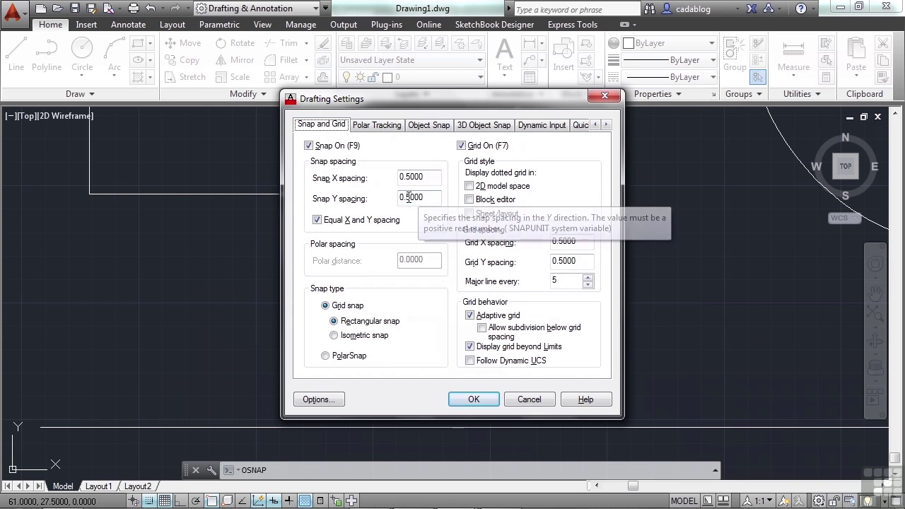
click(532, 401)
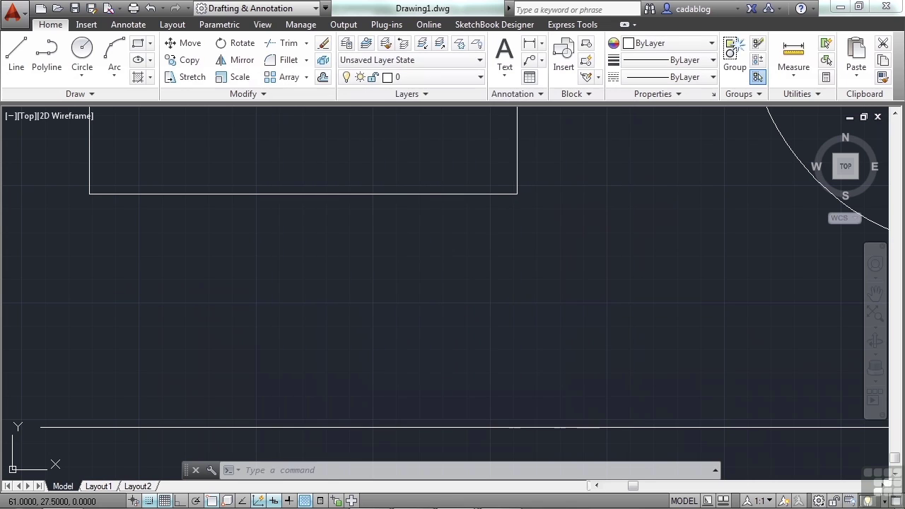
- Draw a closed four-line shape below the rectangle with snapped corners at 63.5,27.5, 62.5,27.5, 62.5,26 and 64.5,26
text(l)
key(Return)
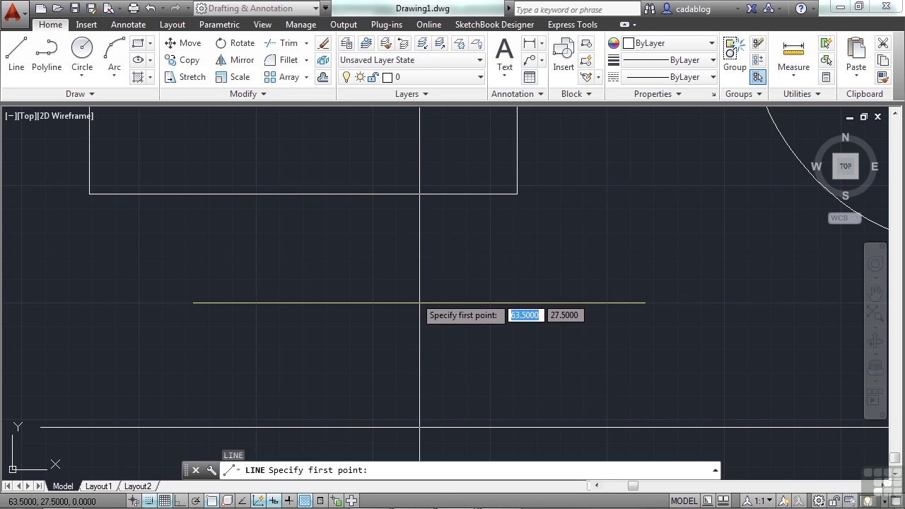
click(420, 303)
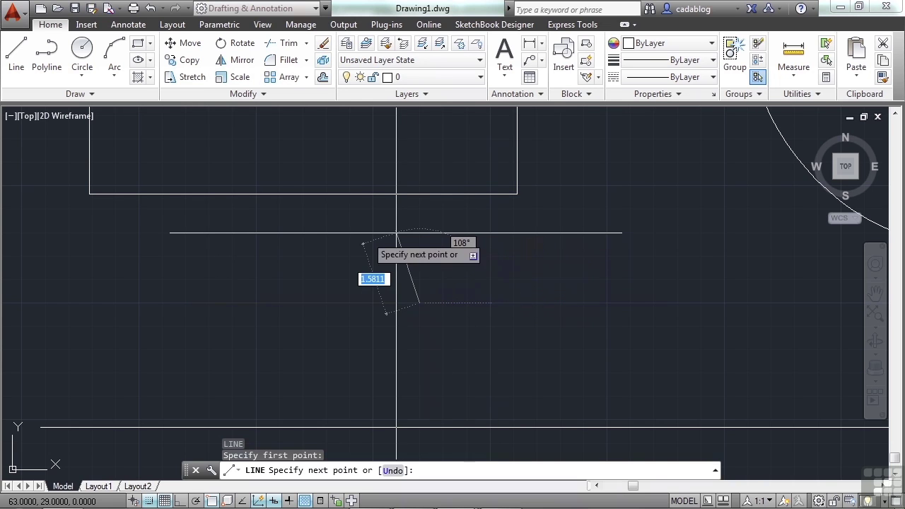
click(372, 302)
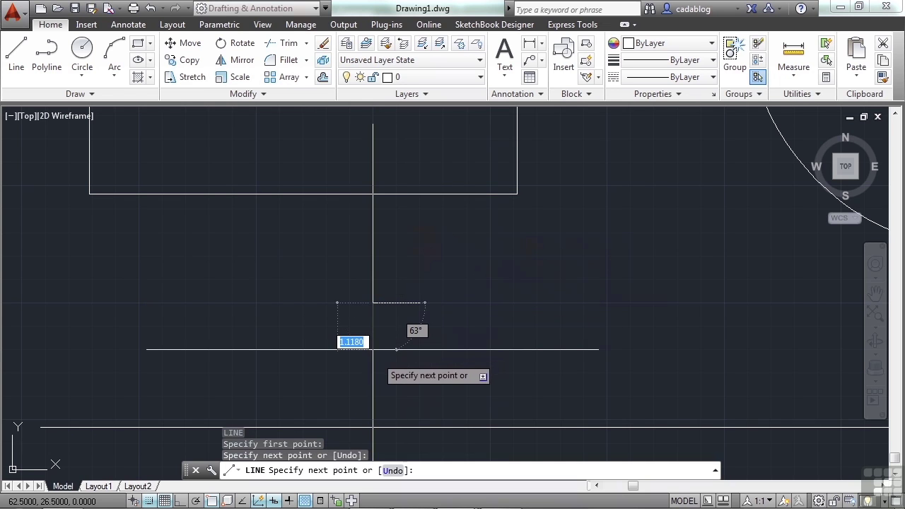
click(373, 373)
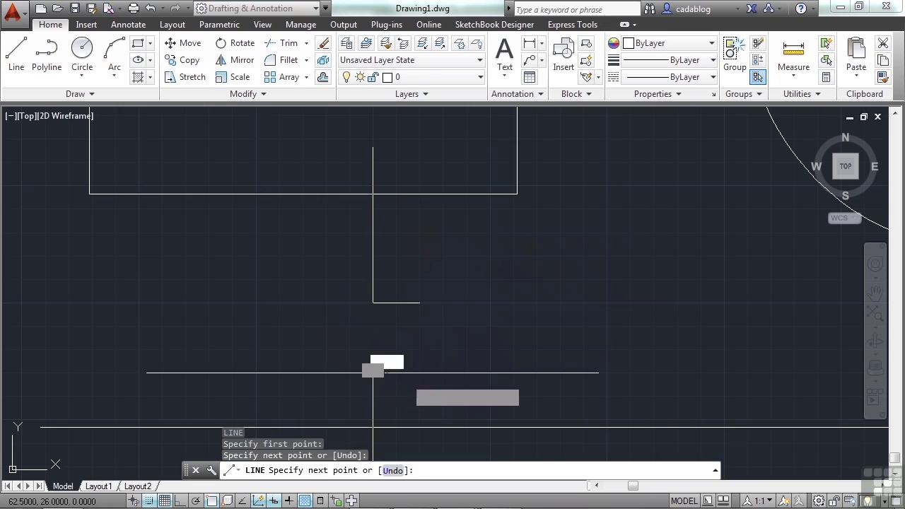
click(467, 373)
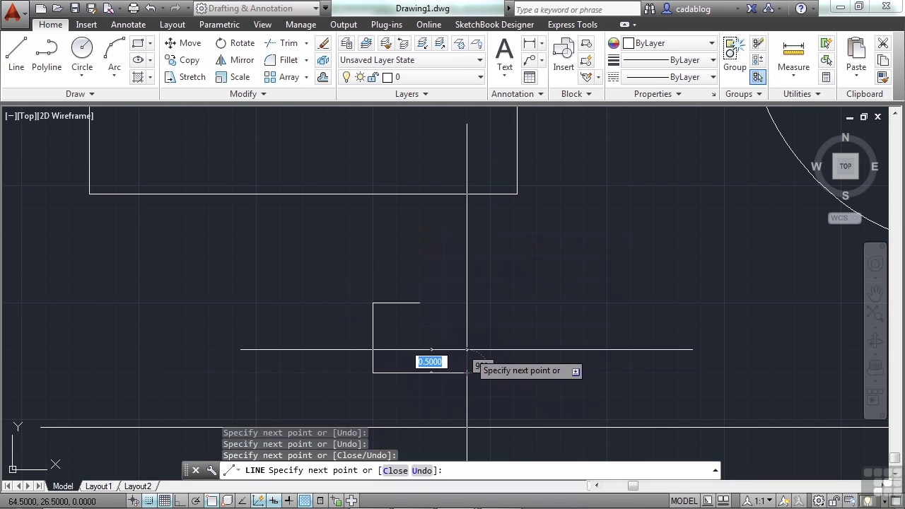
click(420, 302)
key(Return)
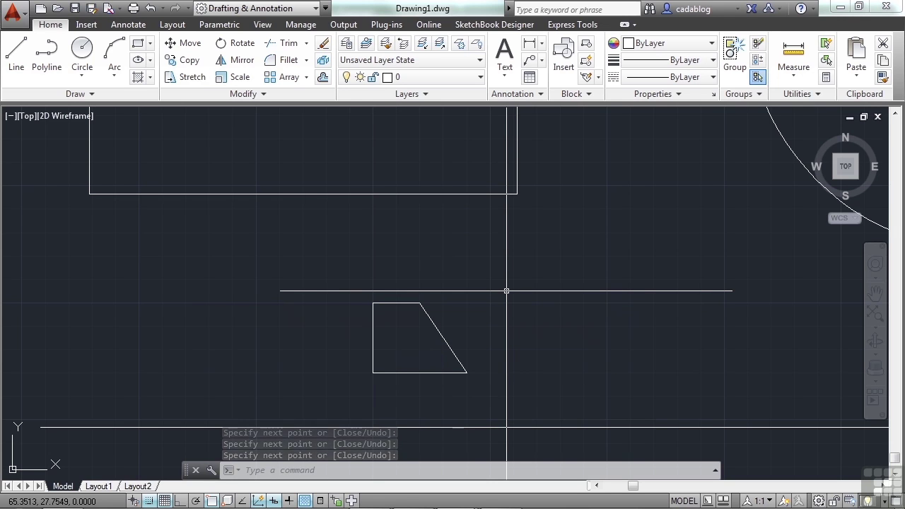
- Turn off snap mode and the grid display, keeping all the shapes in view
click(149, 500)
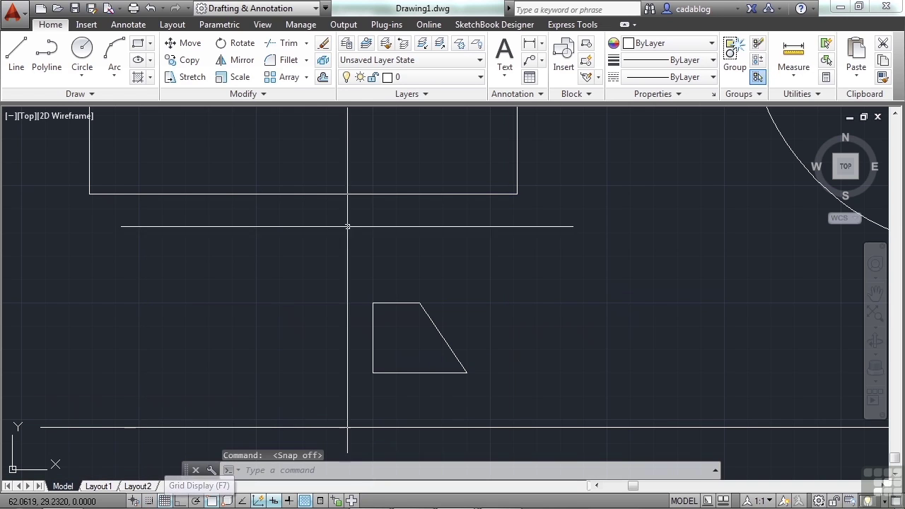
click(165, 501)
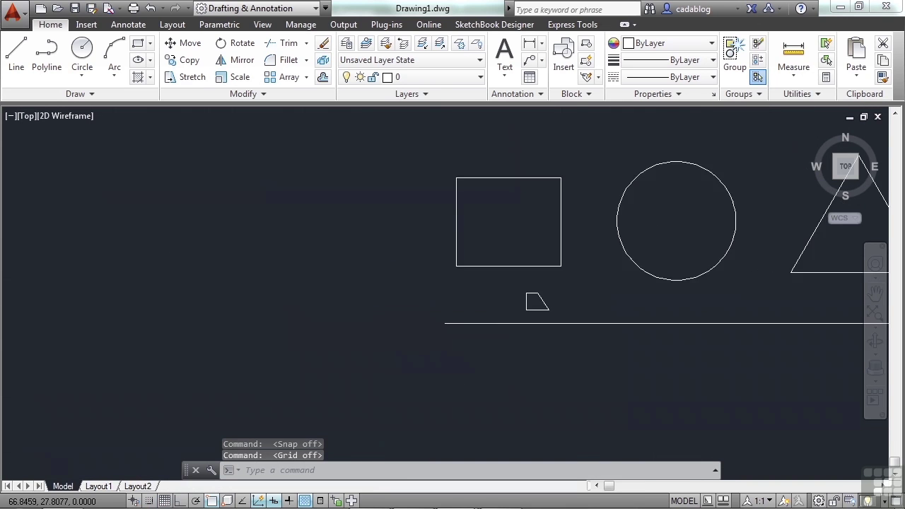
mouse_move(580, 262)
middle_down()
mouse_move(388, 269)
mouse_move(375, 224)
middle_up()
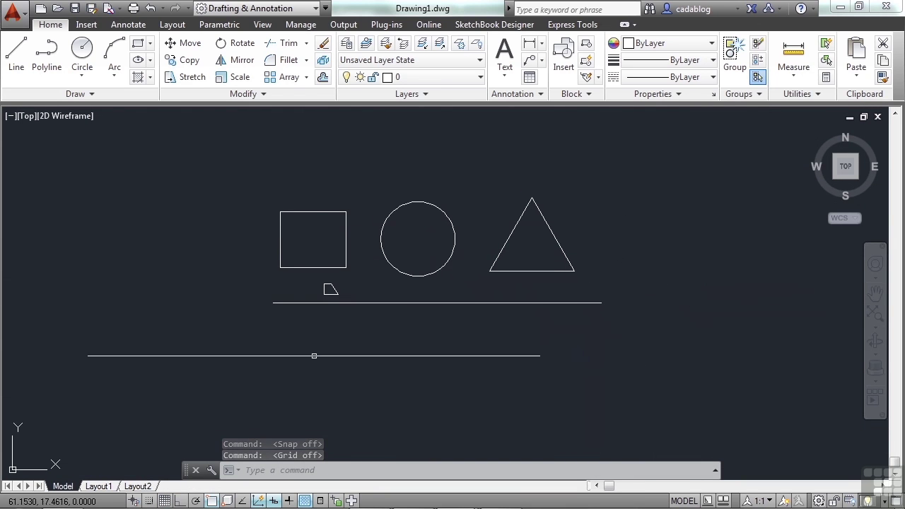
scroll(315, 238, up, 2)
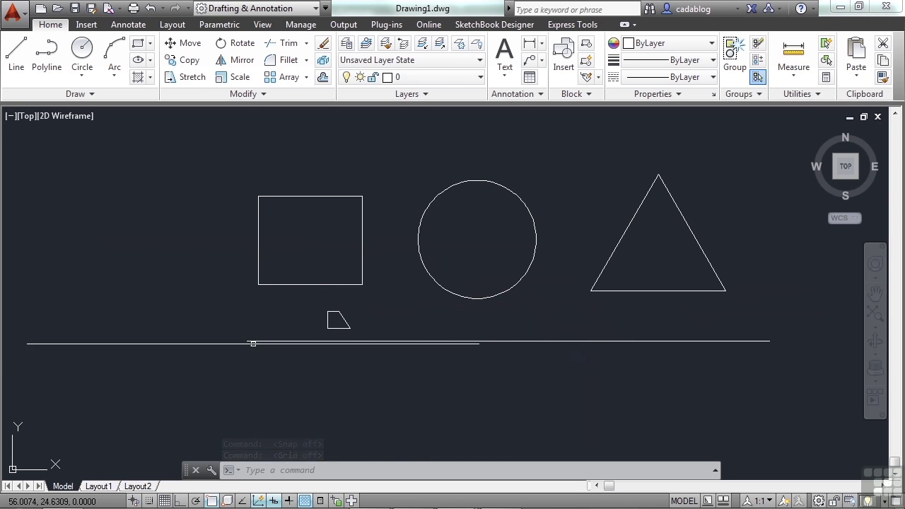
- Turn the grid display back on, and toggle ortho mode on and back off
click(165, 501)
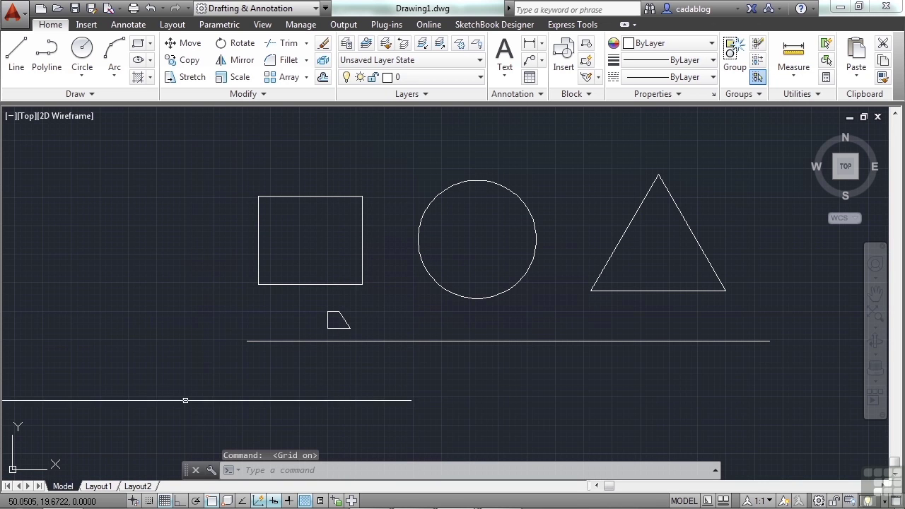
click(185, 500)
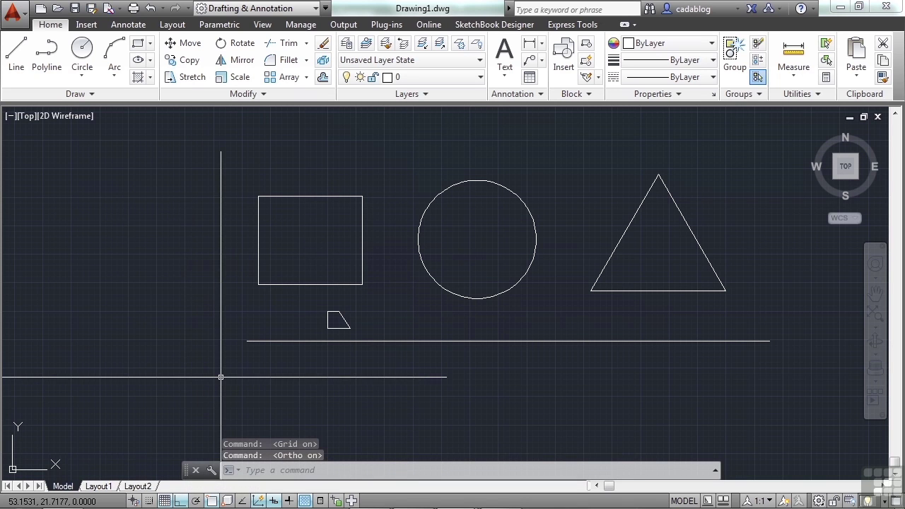
click(182, 501)
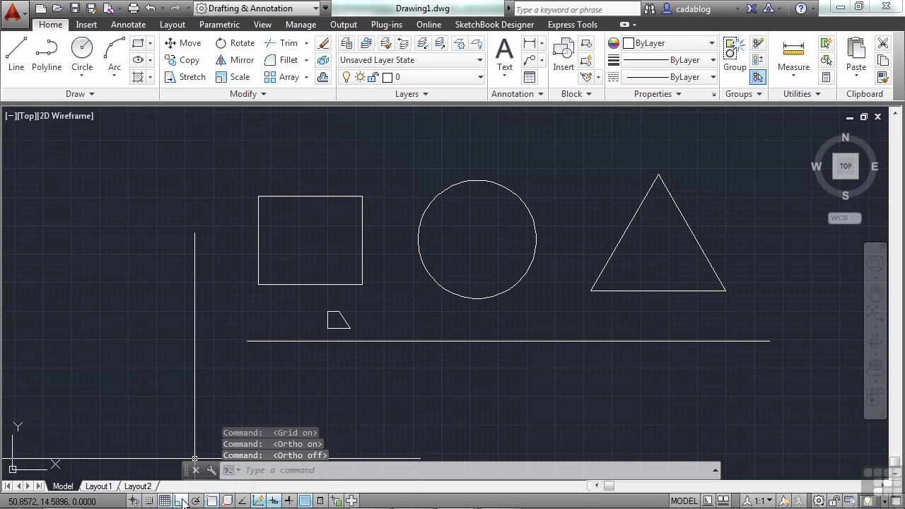
- Turn on object snap tracking, and turn off Dynamic UCS and dynamic input
click(243, 501)
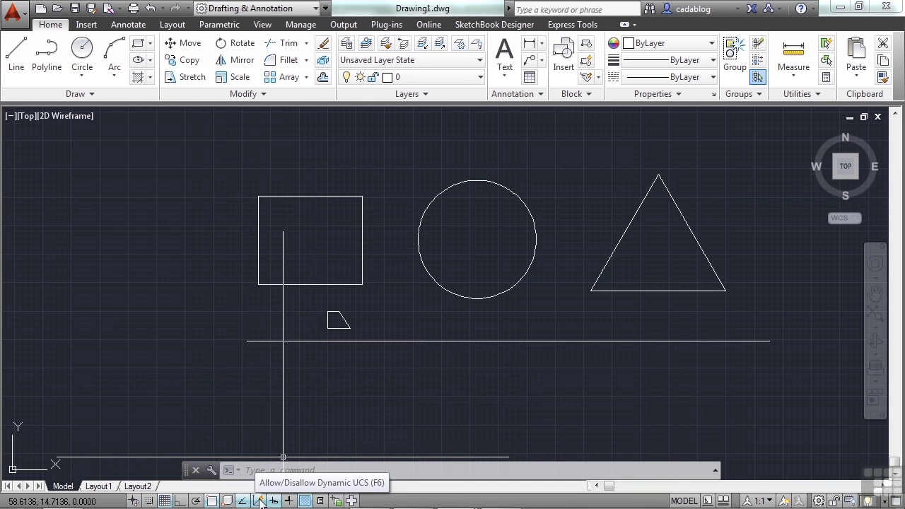
click(274, 500)
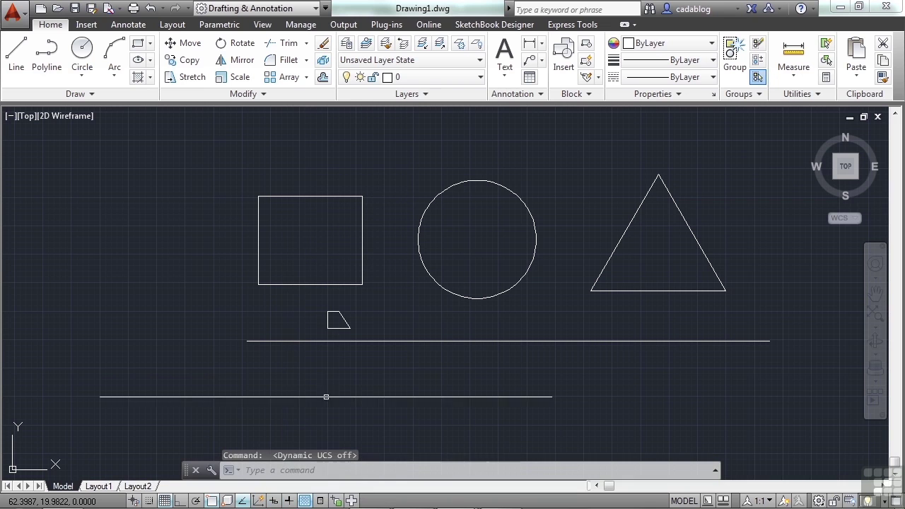
- Draw a single line sloping down across the long horizontal line below the rectangle, with dynamic input turned back on
text(l)
key(Return)
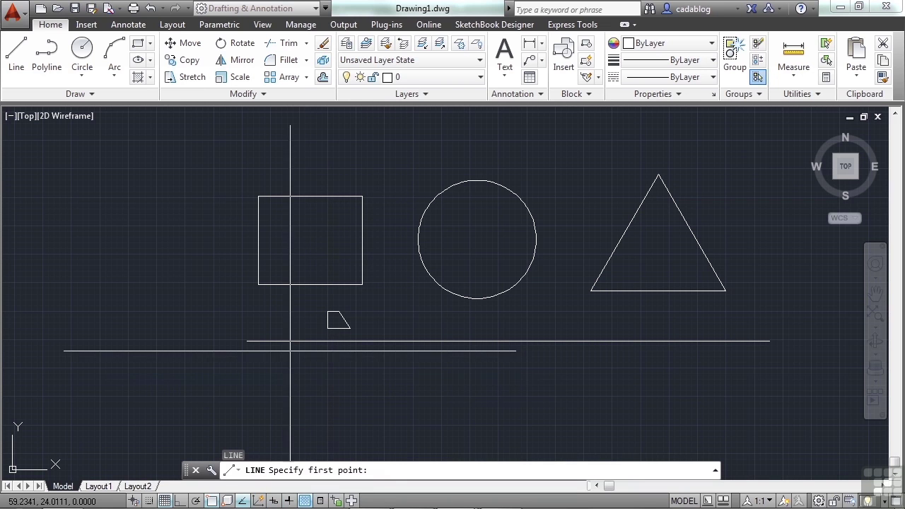
click(207, 311)
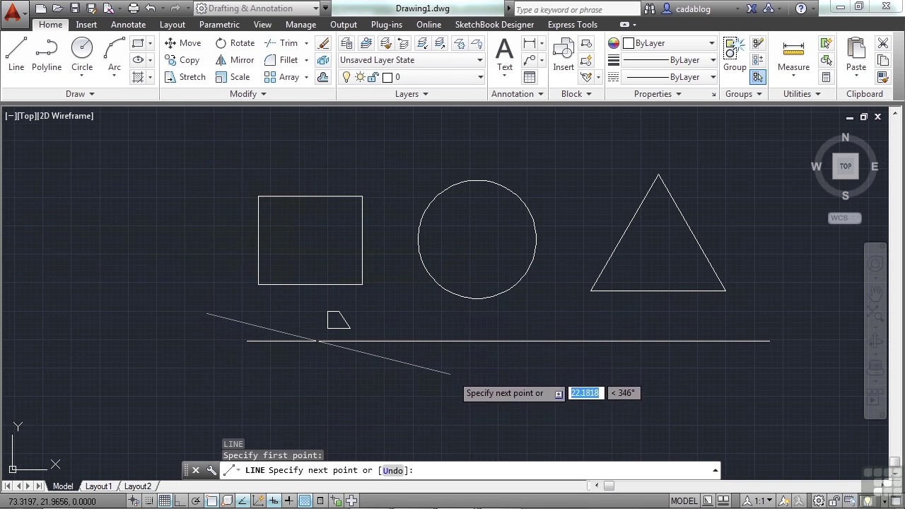
click(413, 368)
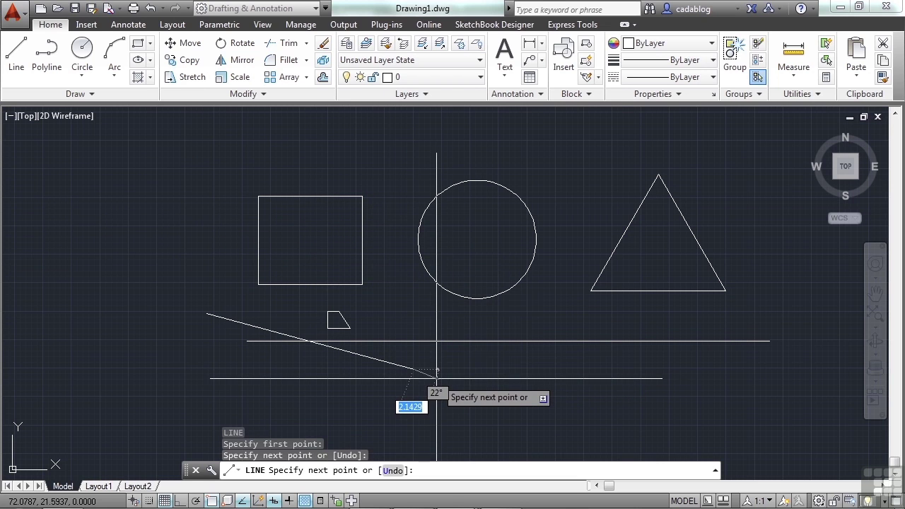
key(Escape)
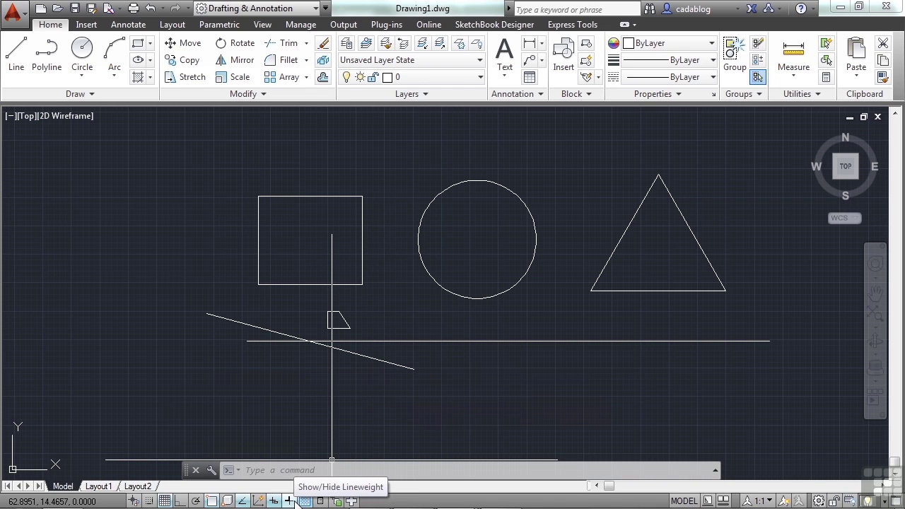
- Fill the inside of the rectangle with a SOLID pattern hatch at a transparency of 64
click(295, 499)
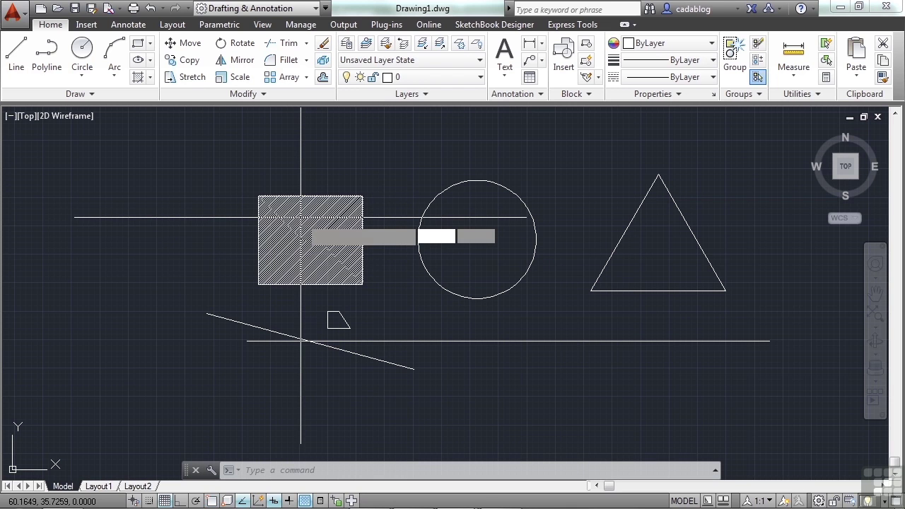
text(h)
key(Return)
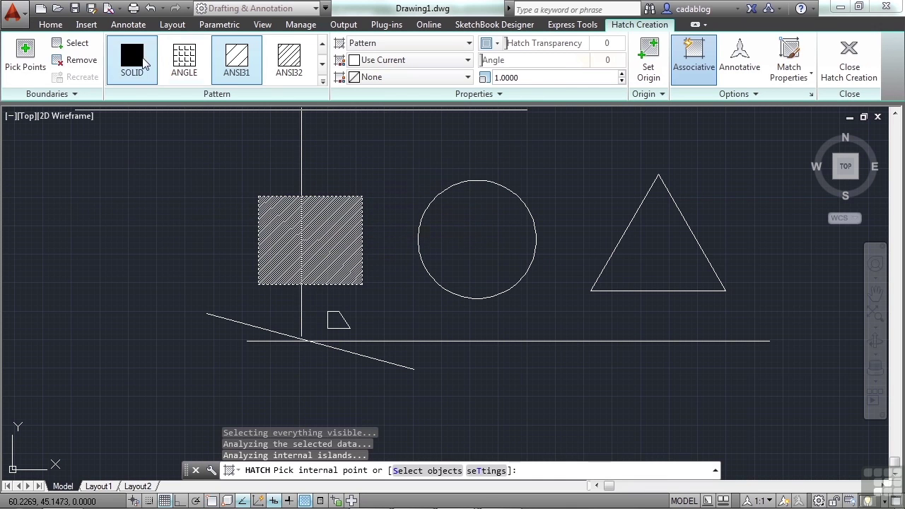
click(133, 60)
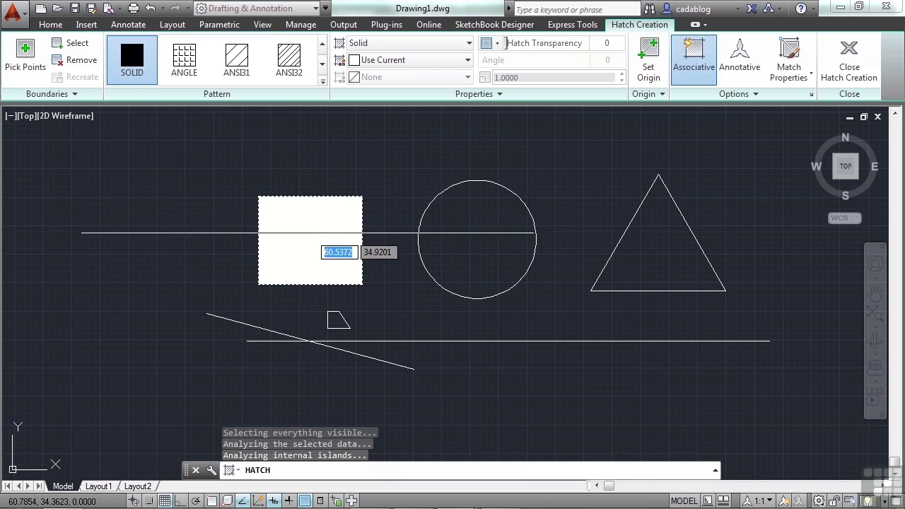
click(327, 249)
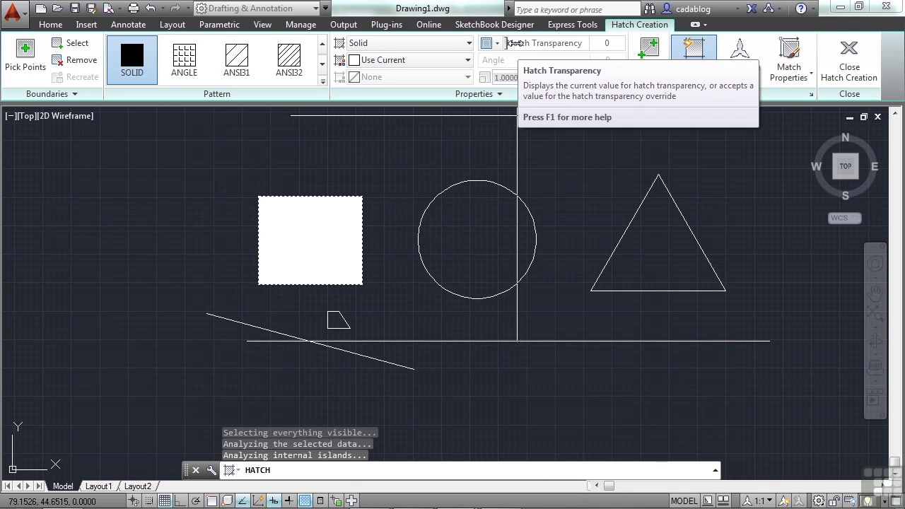
drag(513, 43, 587, 45)
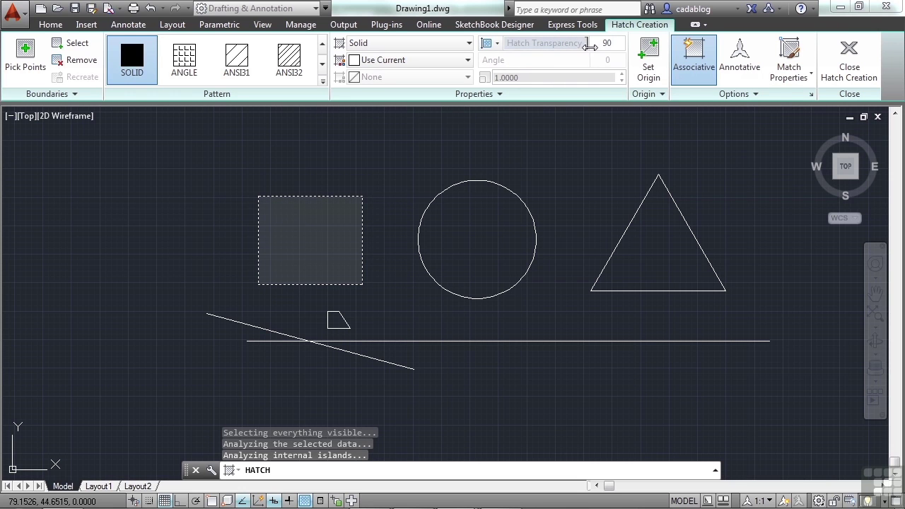
drag(581, 44, 555, 45)
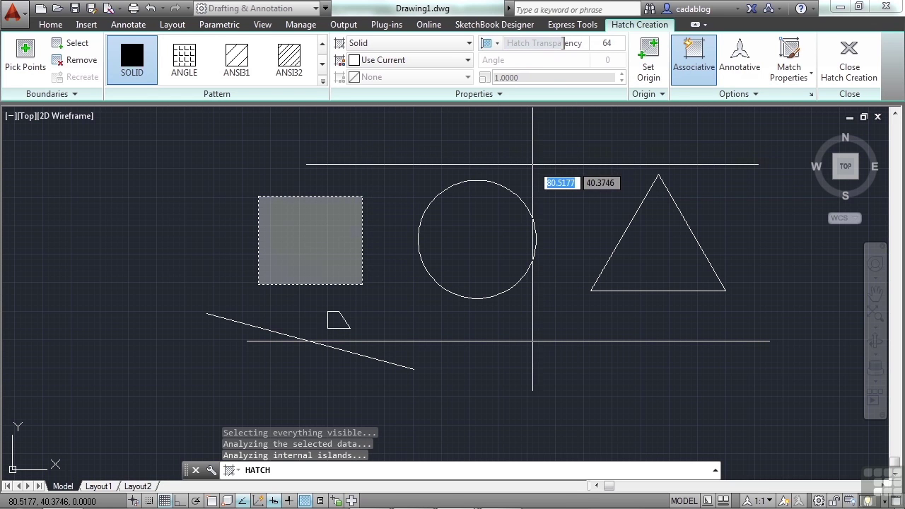
key(Return)
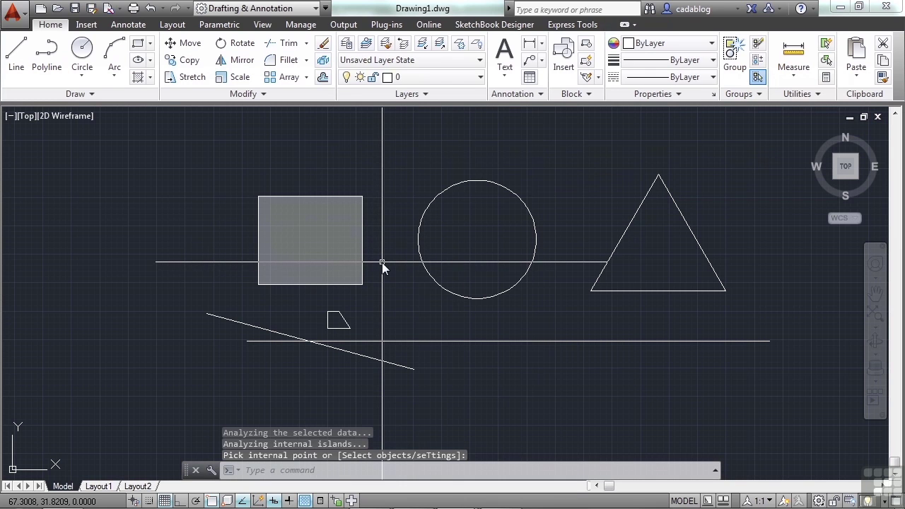
- Draw a single diagonal line crossing the hatched rectangle, from above its upper-right corner to just below its lower edge
text(l)
key(Return)
click(375, 136)
click(290, 306)
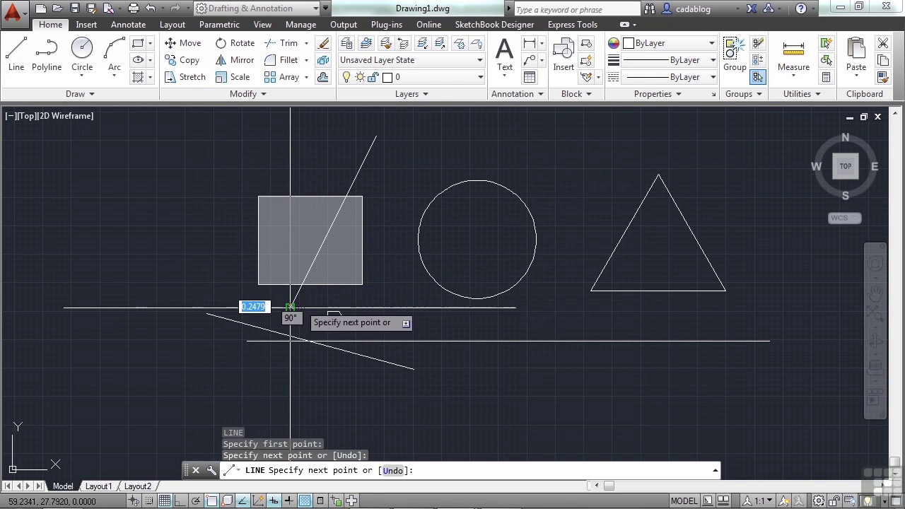
key(Return)
scroll(292, 262, up, 4)
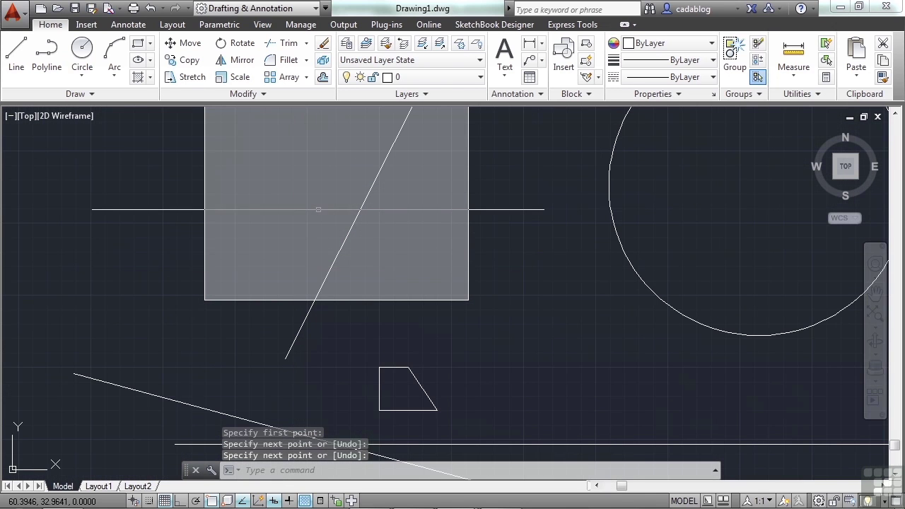
- Turn the transparency display off and back on to compare the solid hatch over the diagonal line
click(305, 500)
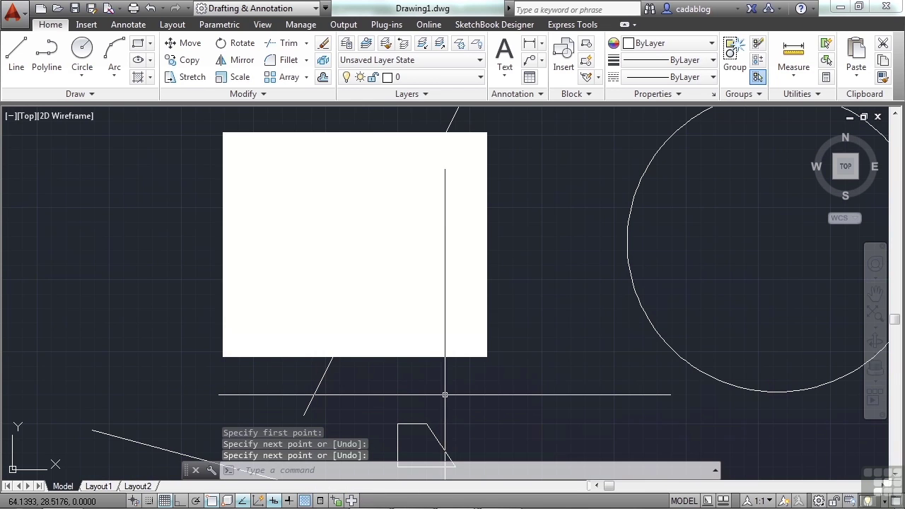
click(305, 500)
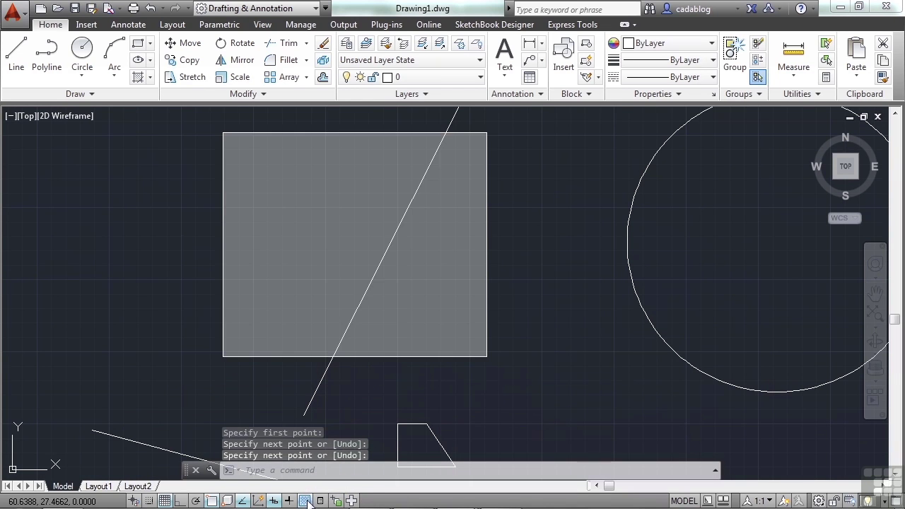
scroll(436, 378, down, 2)
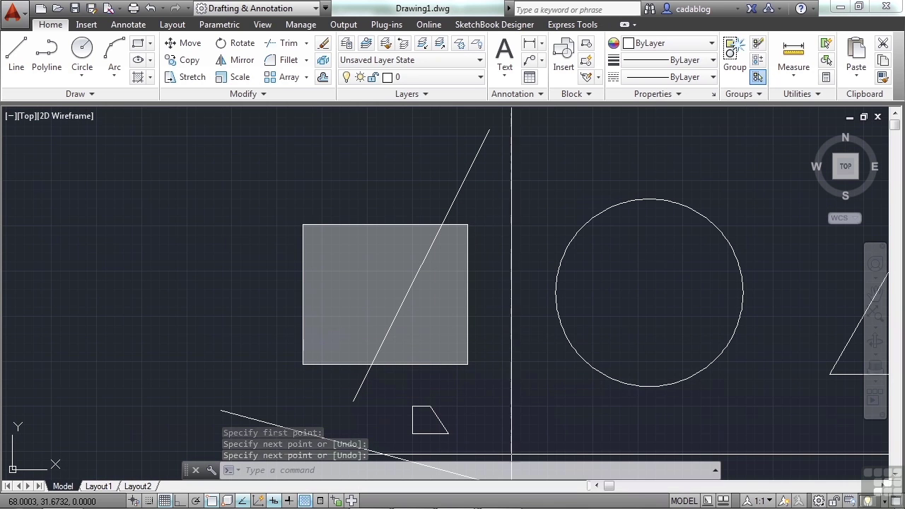
scroll(503, 337, down, 2)
middle_drag(503, 337, 408, 302)
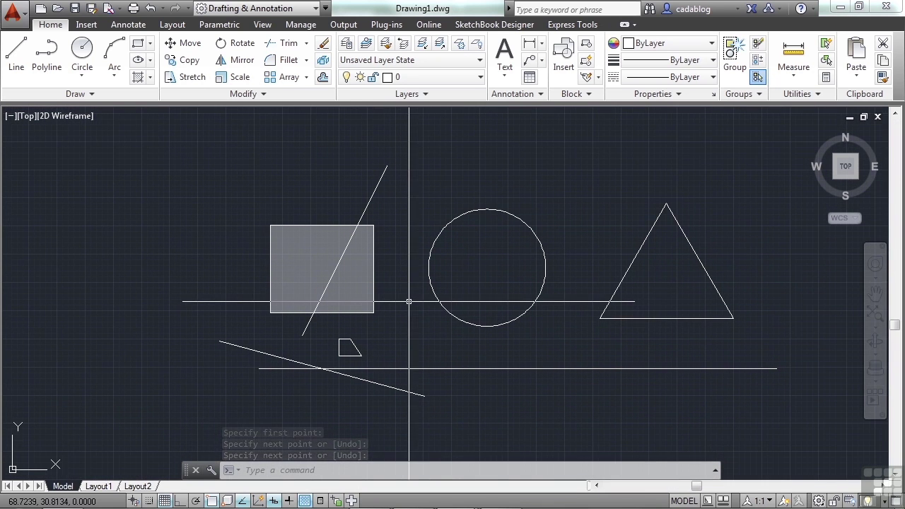
- Turn on Quick Properties, and briefly show the full Properties palette before closing it
click(321, 501)
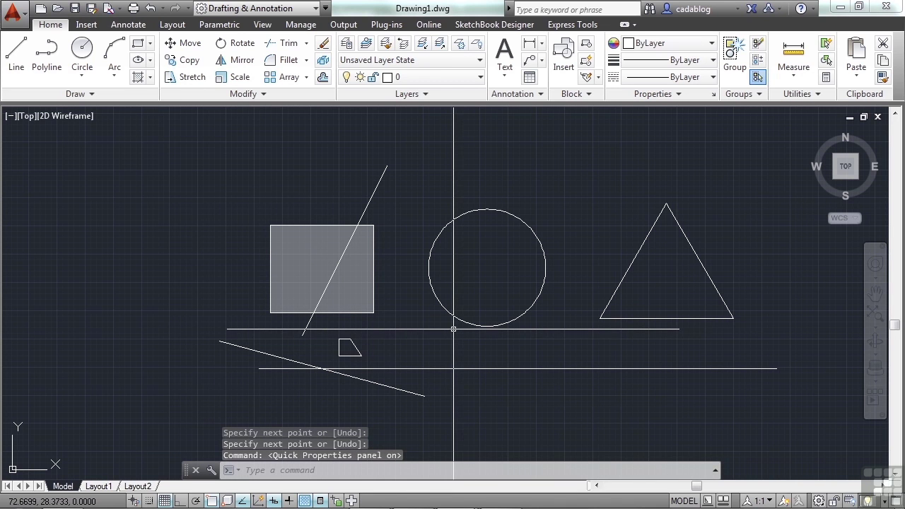
key(ctrl+1)
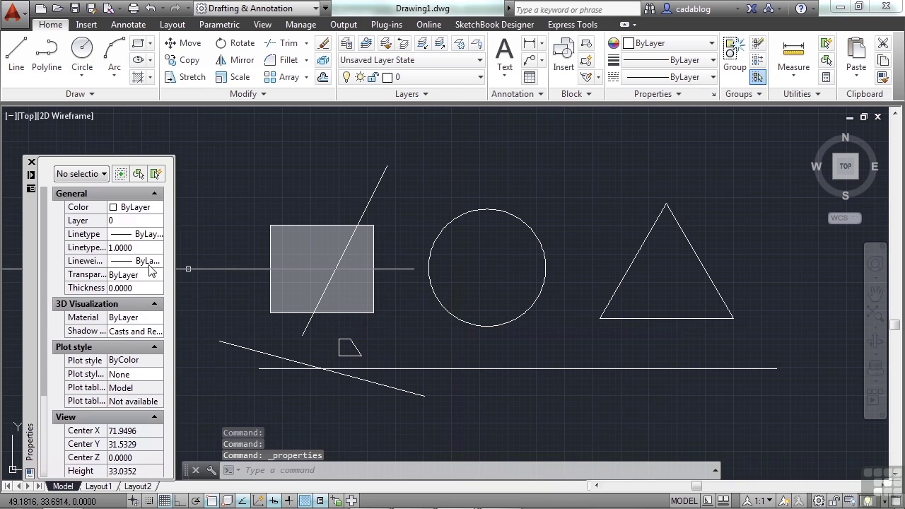
drag(31, 249, 30, 230)
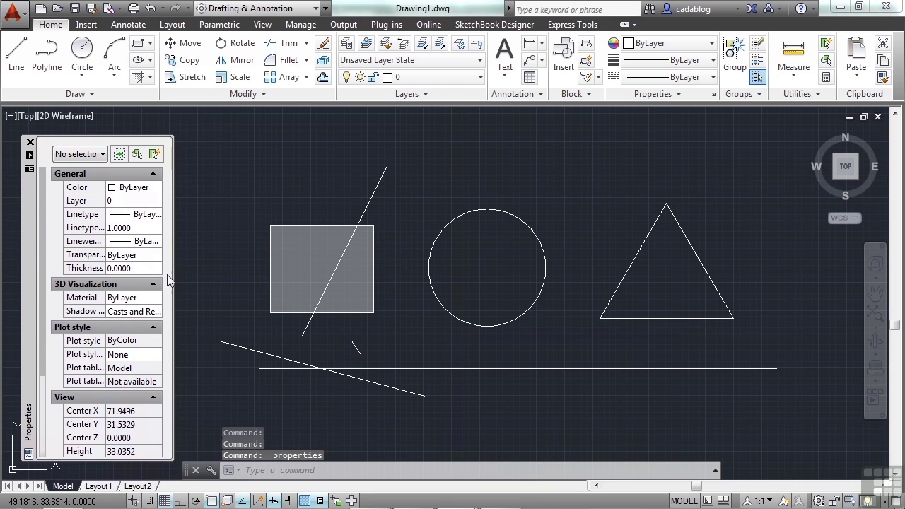
key(ctrl+1)
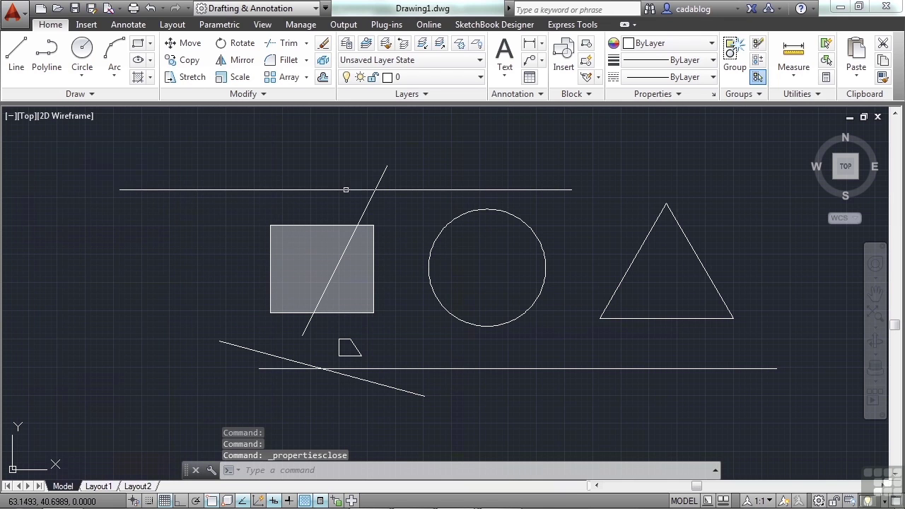
- Select the diagonal line across the hatched rectangle and set its color to Red through Quick Properties
mouse_move(371, 193)
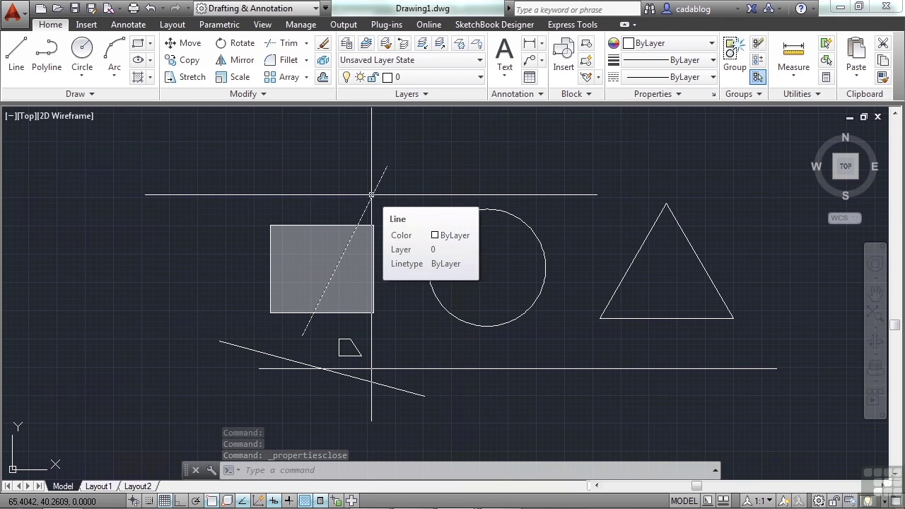
click(371, 195)
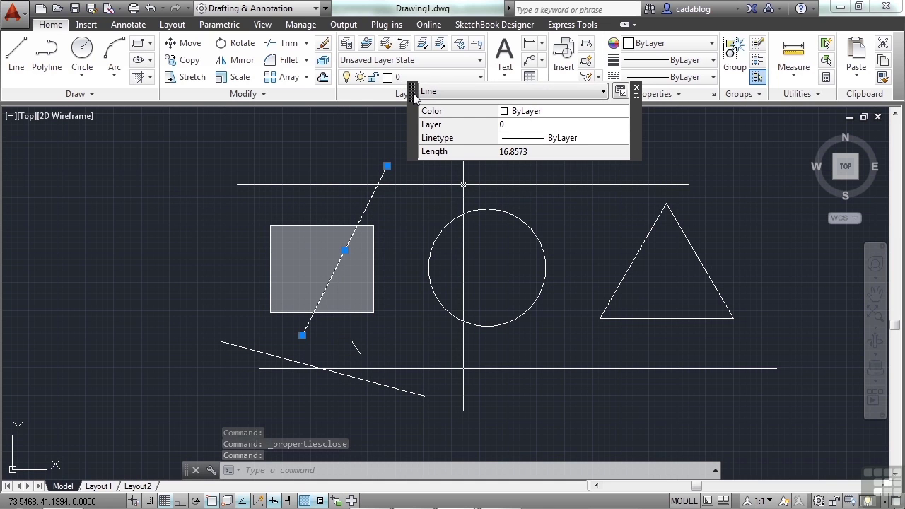
drag(417, 98, 444, 166)
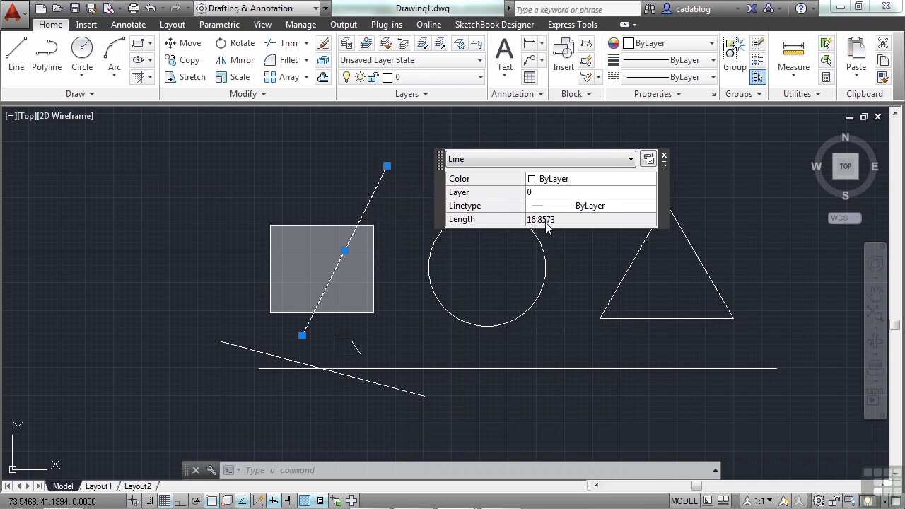
click(590, 184)
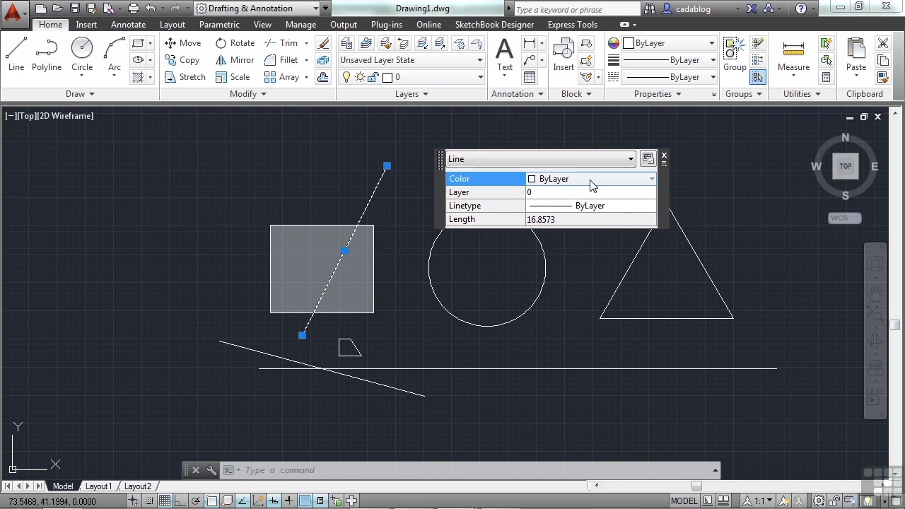
click(650, 183)
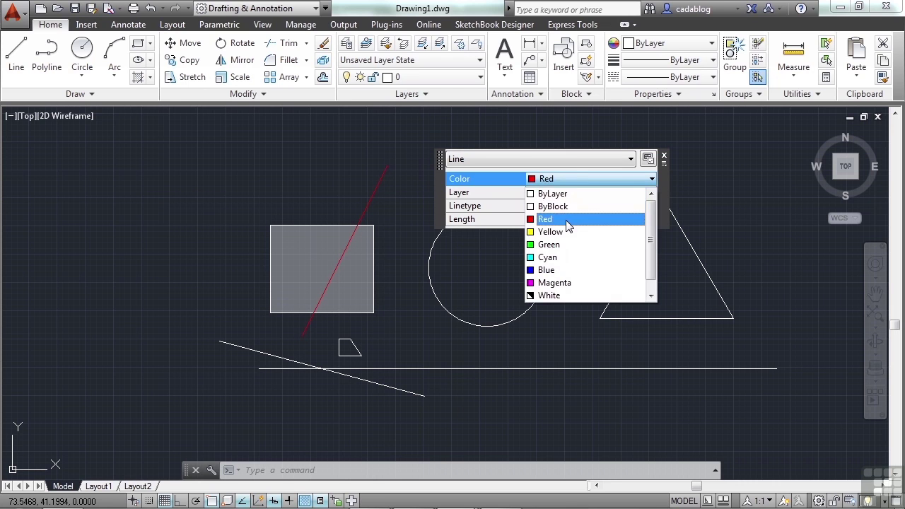
click(571, 220)
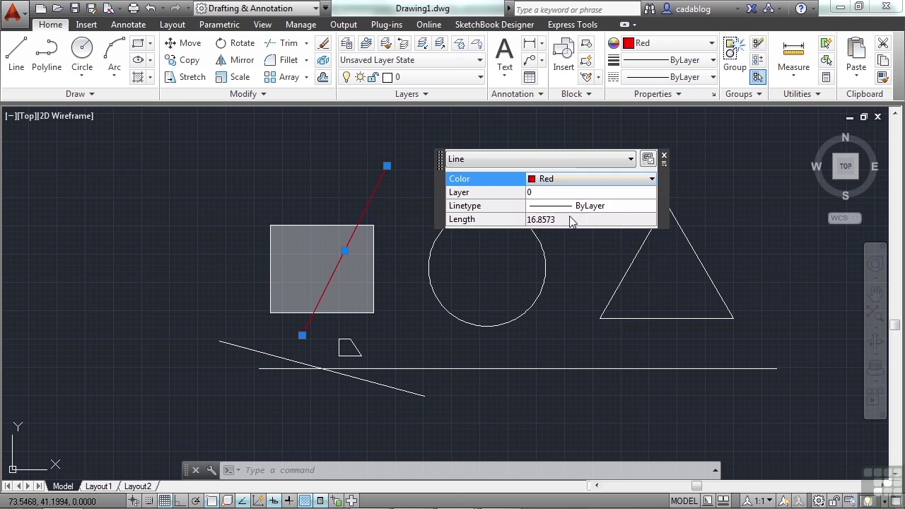
- Set the selected diagonal line's linetype to PHANTOM2 and deselect it
click(622, 207)
click(649, 207)
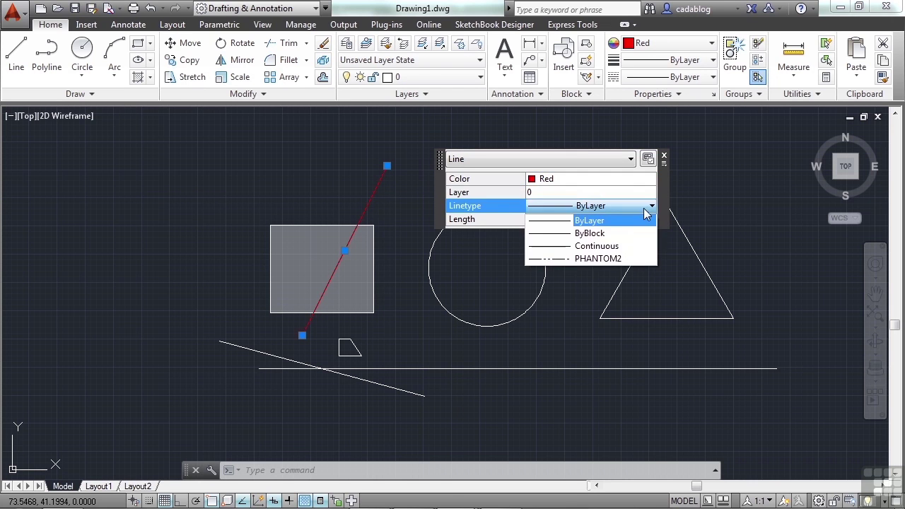
click(605, 259)
scroll(363, 200, up, 6)
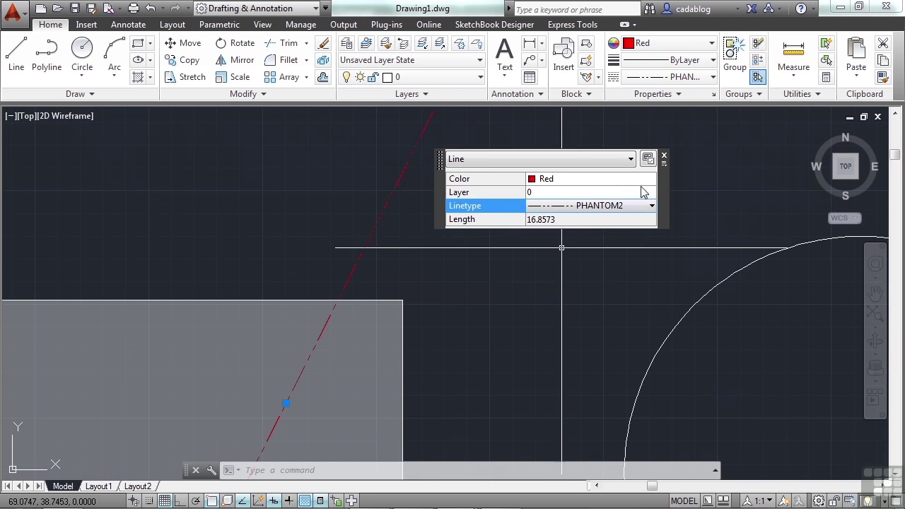
key(Escape)
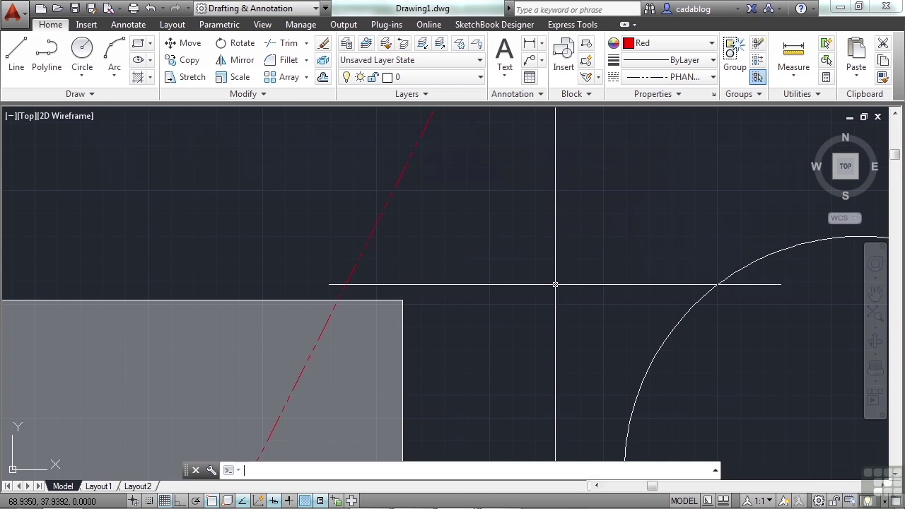
scroll(556, 284, down, 5)
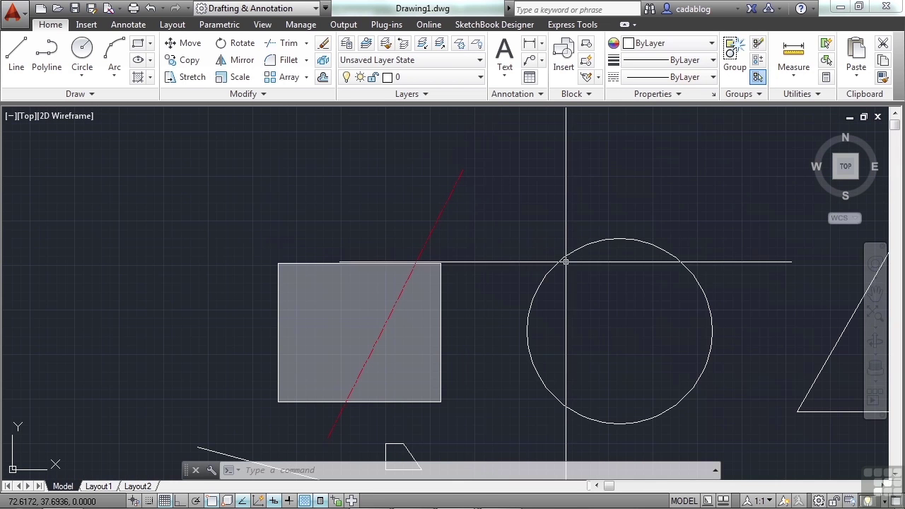
- Examine the quick properties of the circle, alone and combined with the red diagonal line, and clear the selection
click(561, 259)
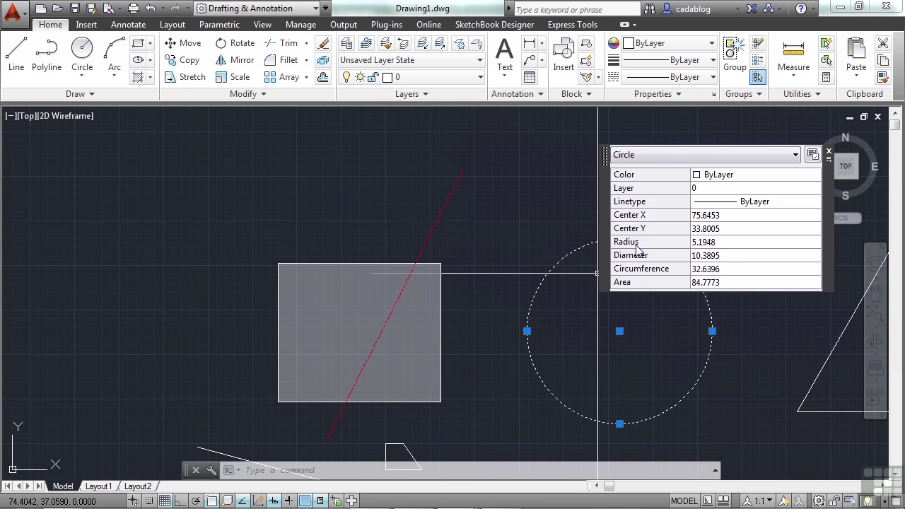
click(467, 207)
click(438, 225)
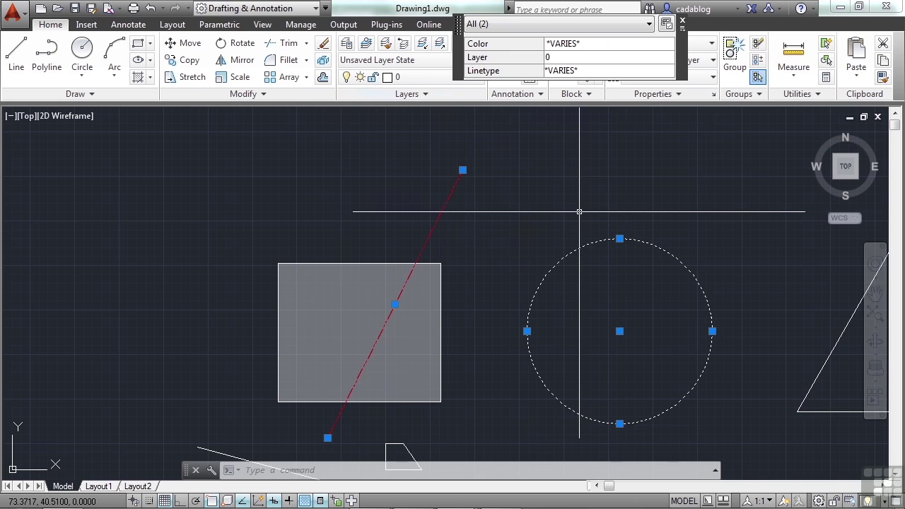
key(Escape)
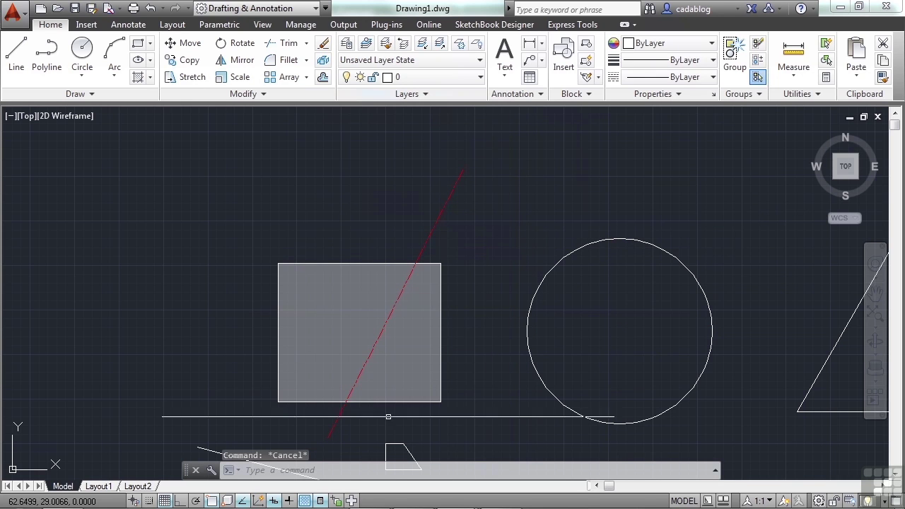
- Turn off Quick Properties, and open and close the full Properties palette once more
scroll(324, 251, down, 2)
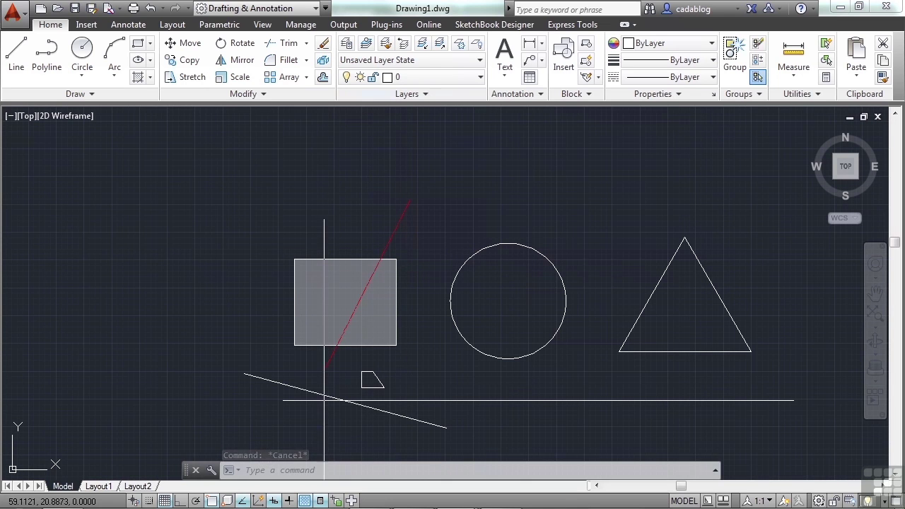
click(321, 501)
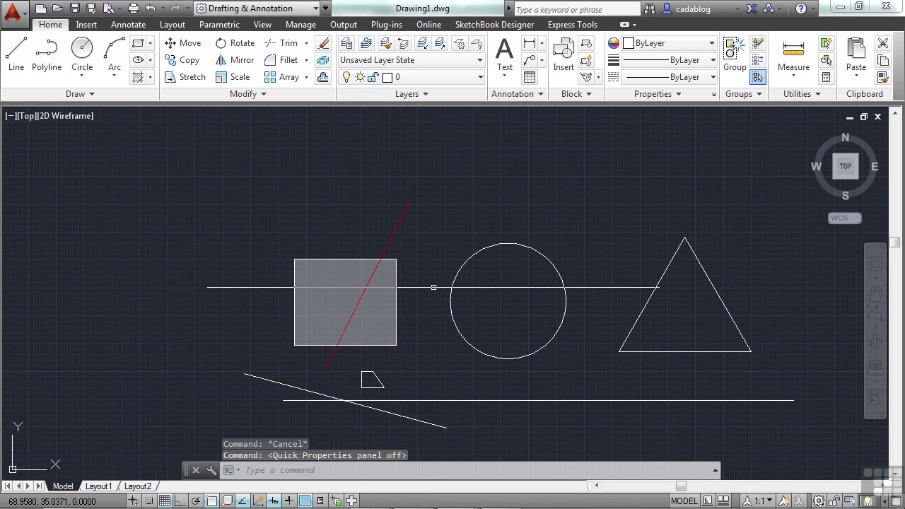
key(ctrl+1)
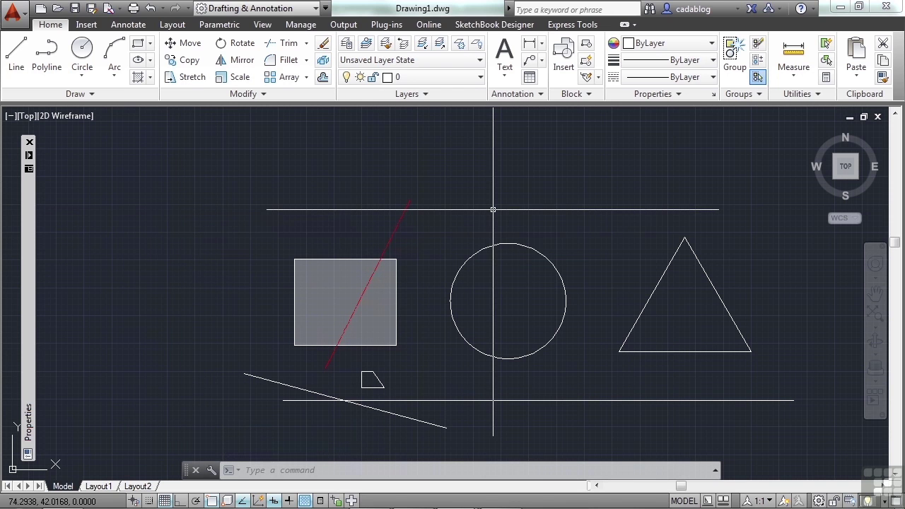
click(31, 143)
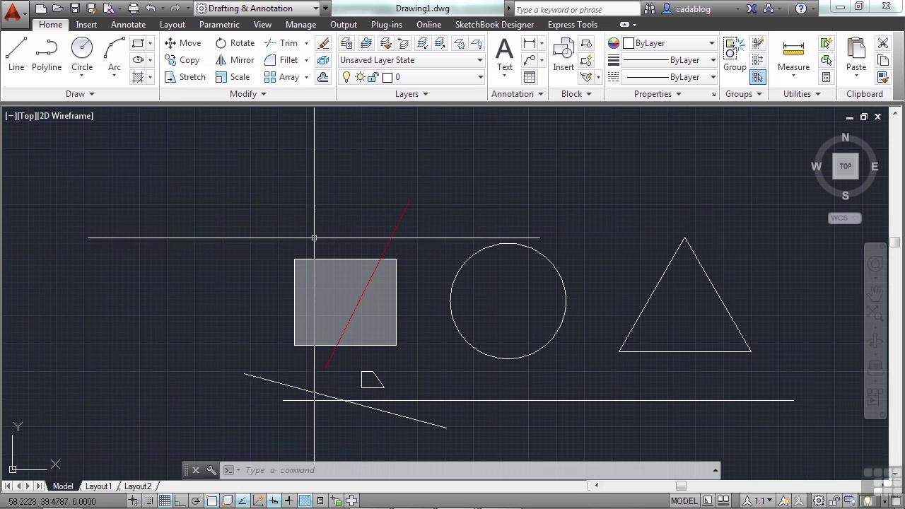
middle_drag(330, 237, 308, 222)
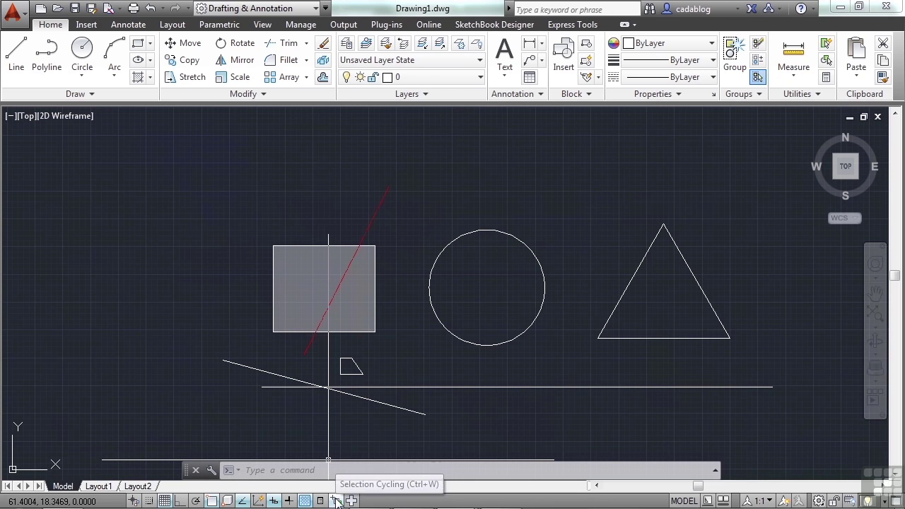
- Turn on Selection Cycling and list the overlapping objects where the red line crosses the hatched rectangle's upper edge
click(337, 501)
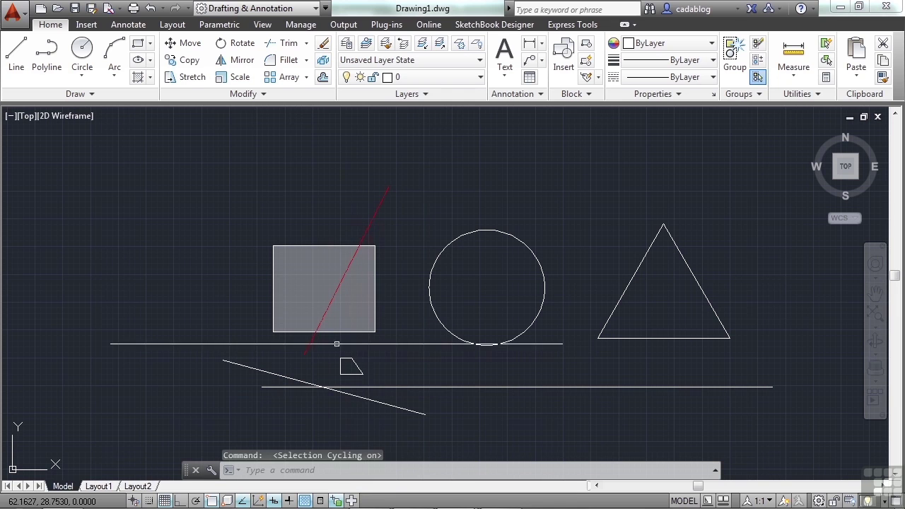
mouse_move(316, 336)
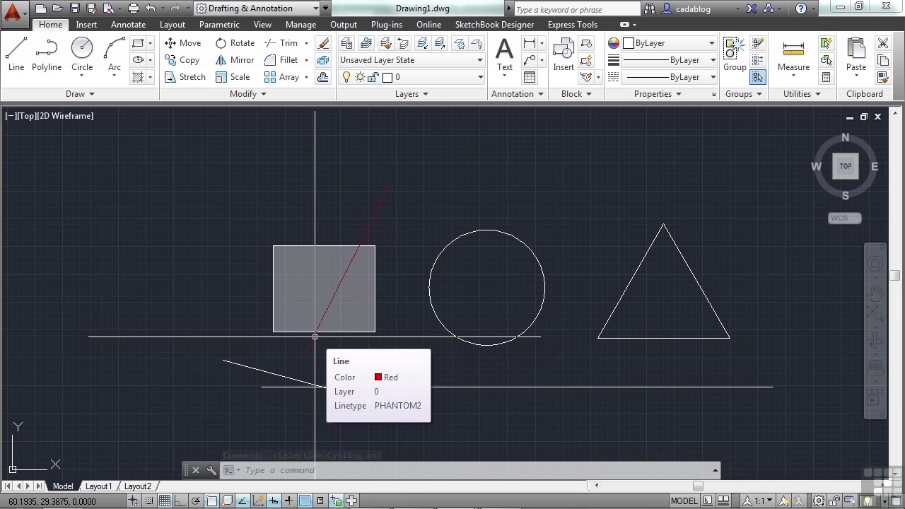
scroll(316, 336, up, 6)
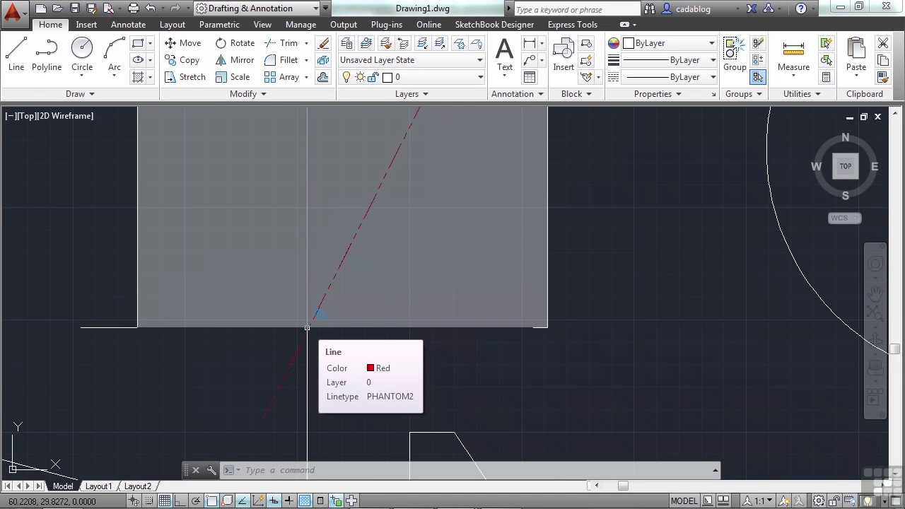
scroll(307, 327, down, 2)
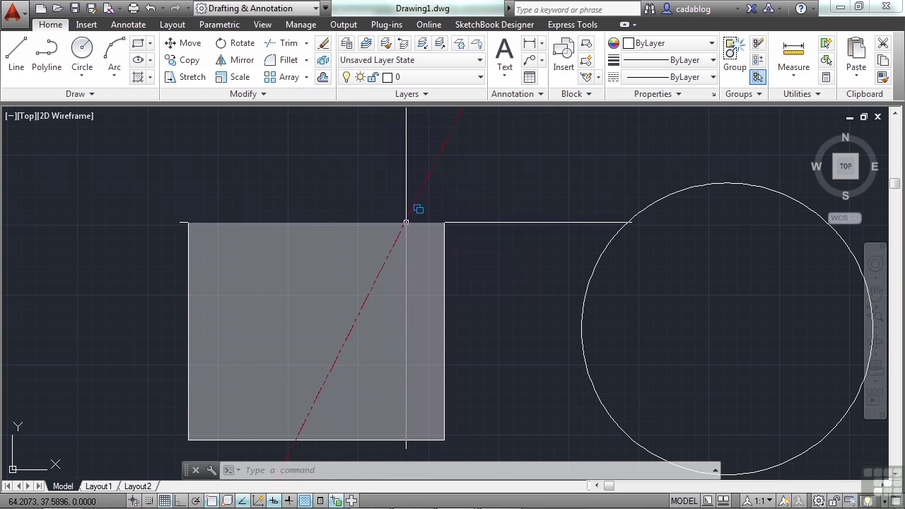
mouse_move(406, 223)
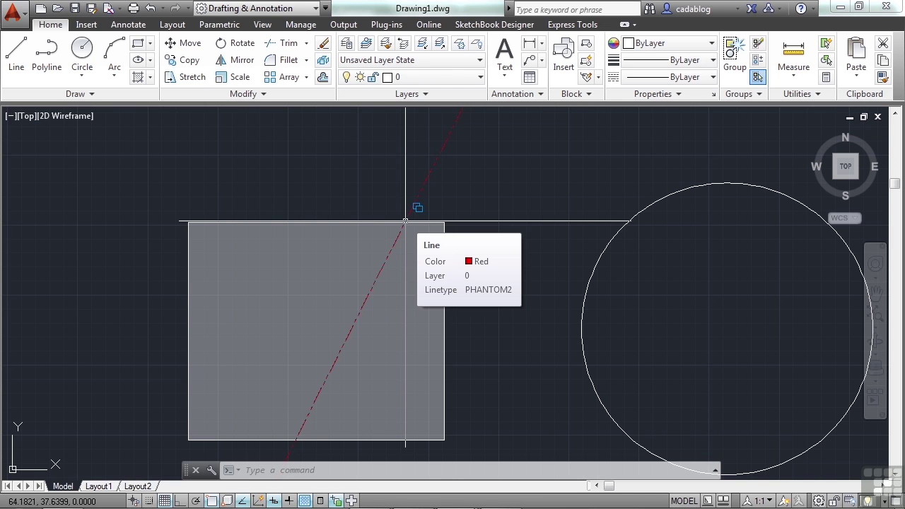
click(405, 221)
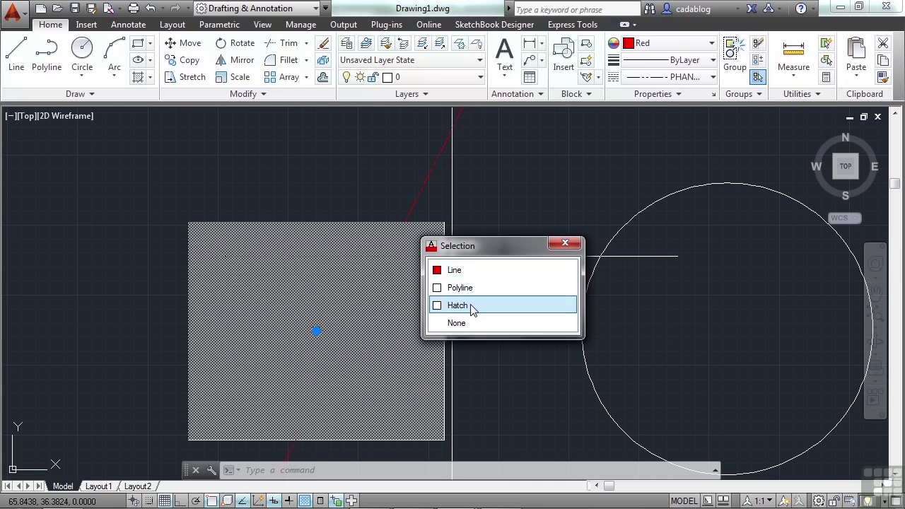
- Erase the hatch chosen from the list of overlapping objects, and undo the erase
click(470, 305)
key(Delete)
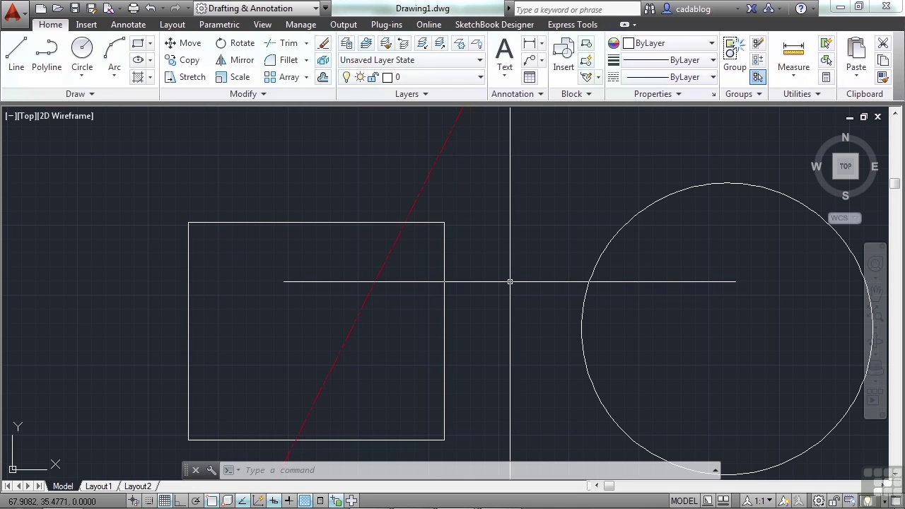
key(ctrl+z)
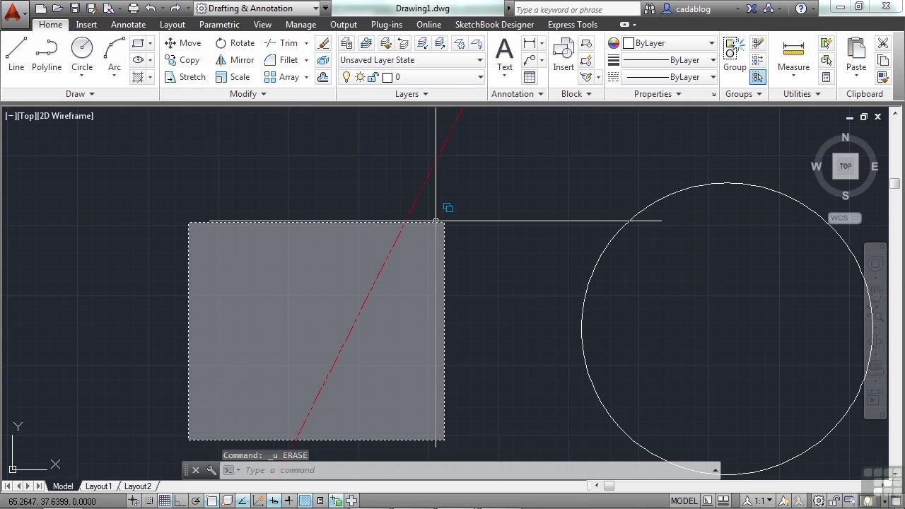
- List the overlapping polyline and hatch at the rectangle's upper edge, and cancel the selection
mouse_move(436, 221)
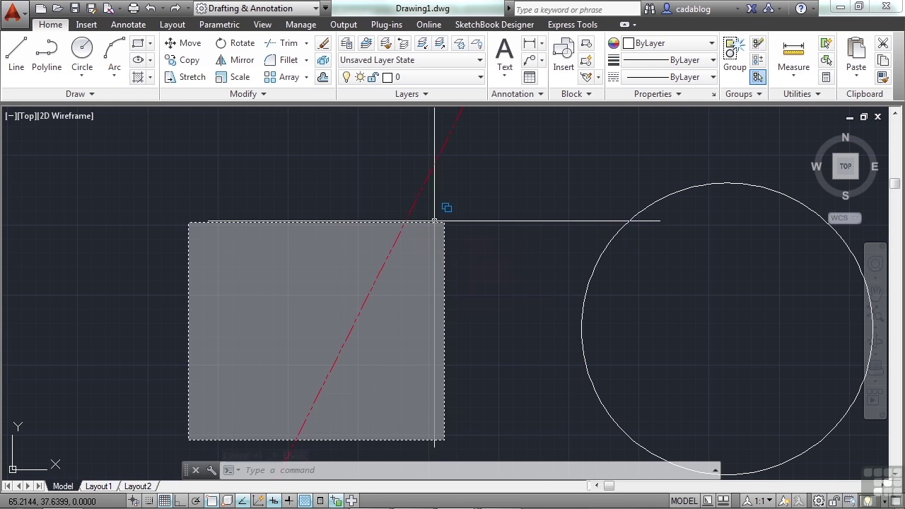
click(434, 220)
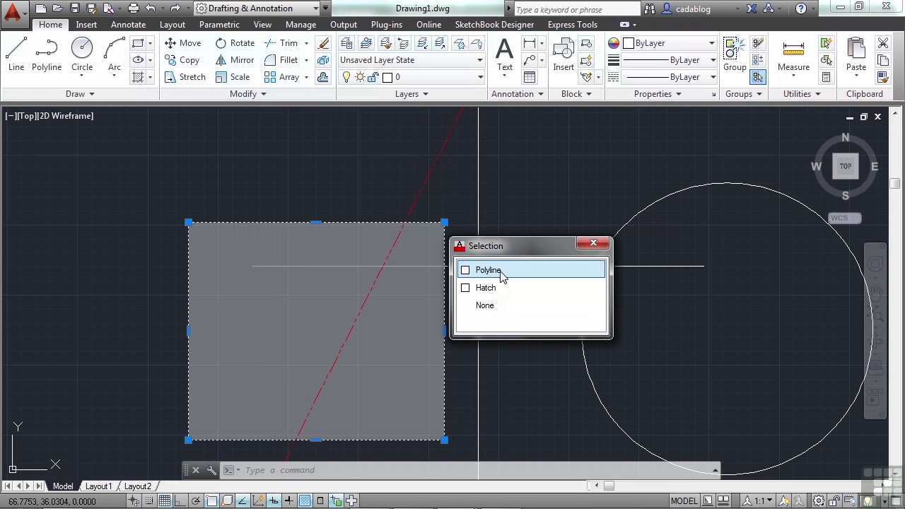
key(Escape)
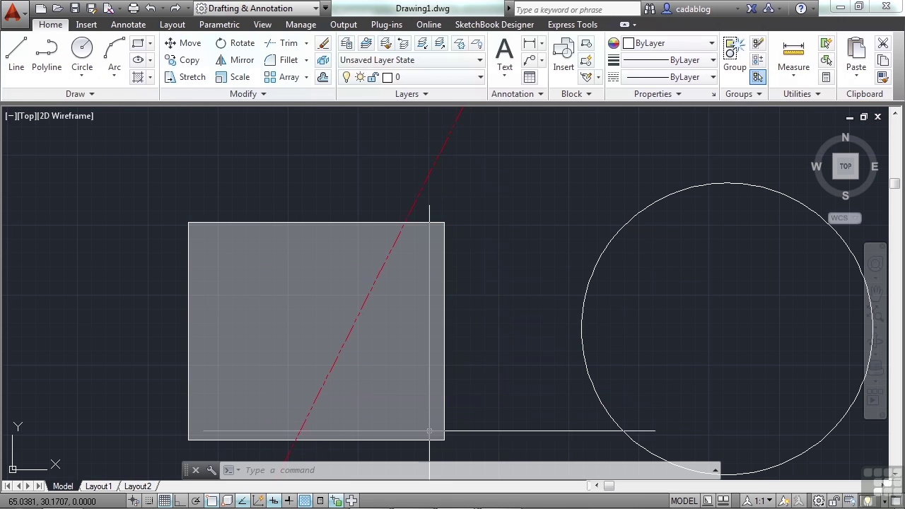
- Turn off Selection Cycling, select the rectangle's outline directly at its upper edge, and clear the selection
click(339, 500)
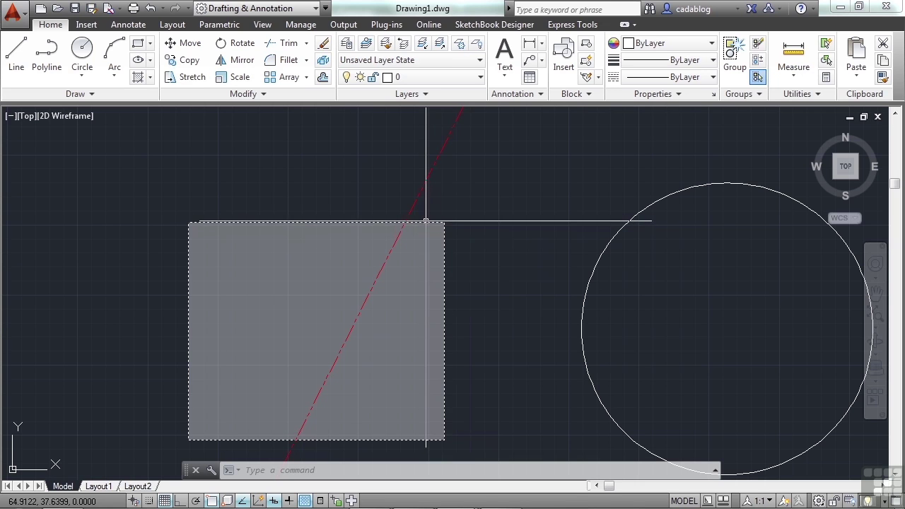
click(427, 221)
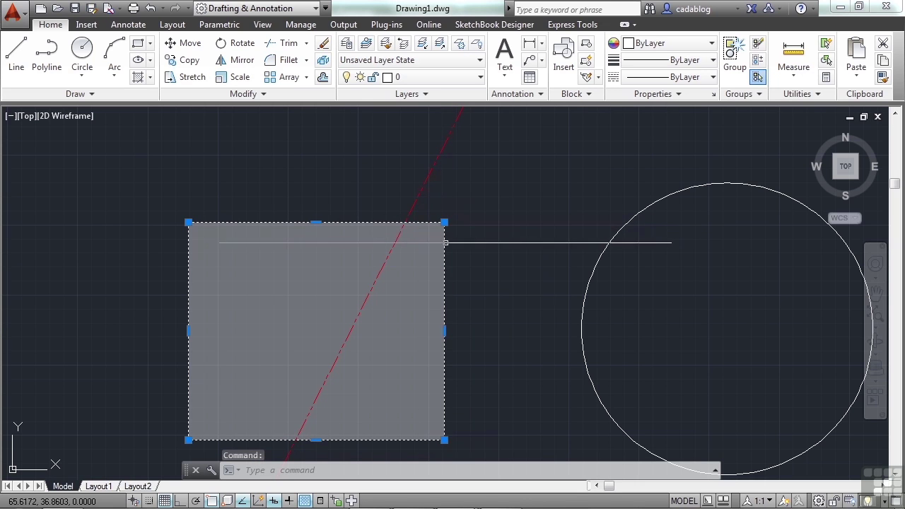
key(Escape)
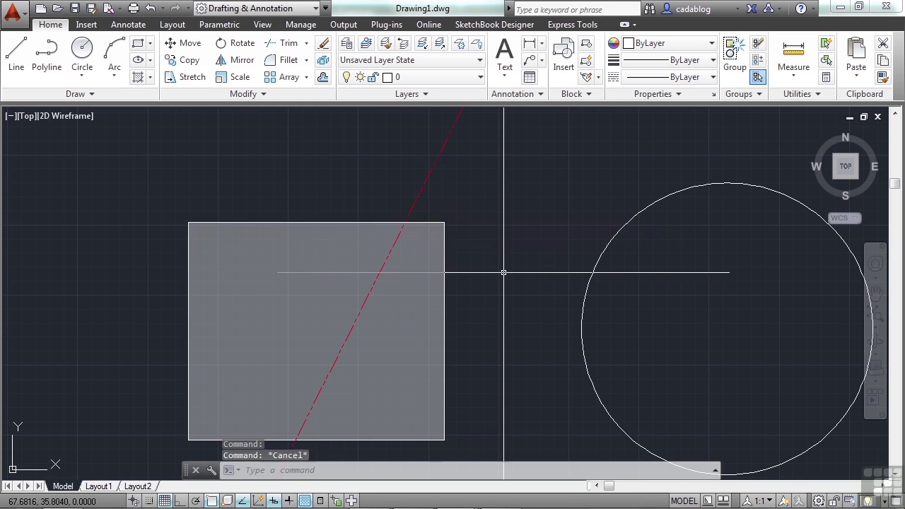
- Toggle the Annotation Monitor on and off several times, leaving it off
click(352, 500)
click(352, 500)
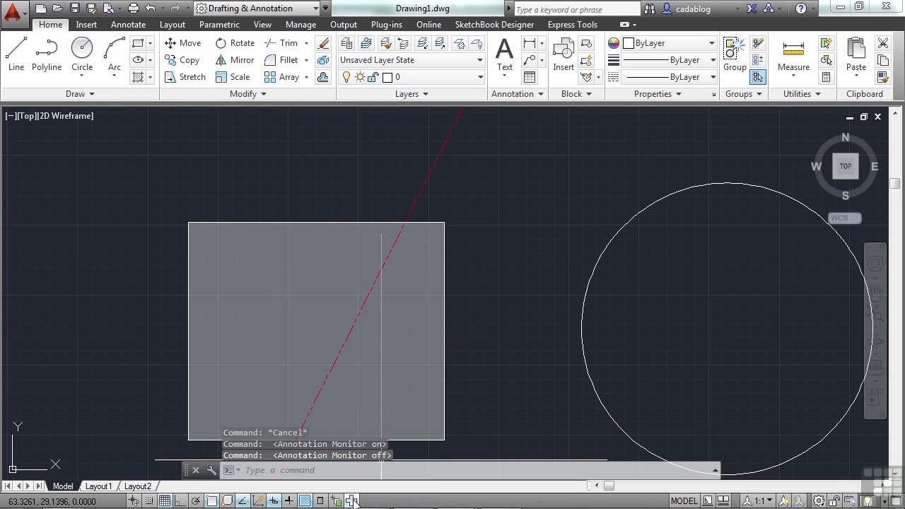
click(352, 500)
click(352, 499)
click(352, 500)
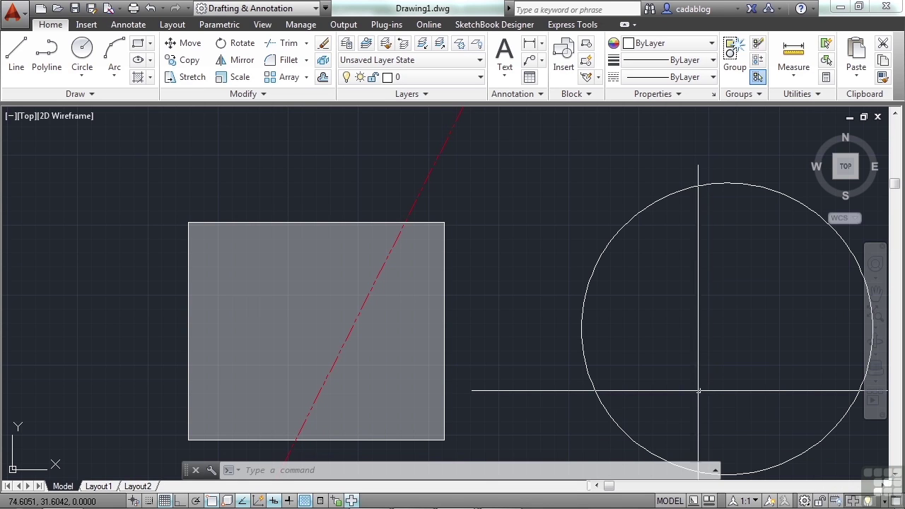
click(352, 500)
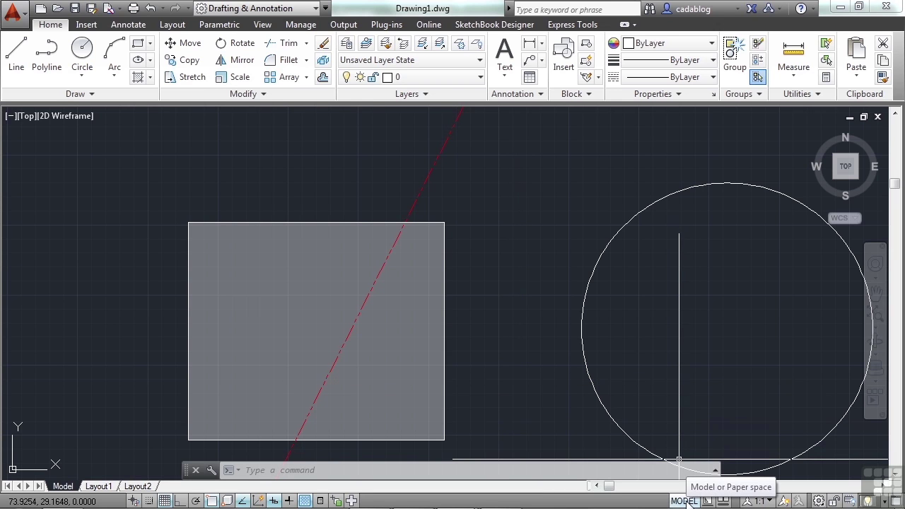
- Switch from model space to the Layout1 sheet in paper space and activate model space inside its viewport
click(685, 500)
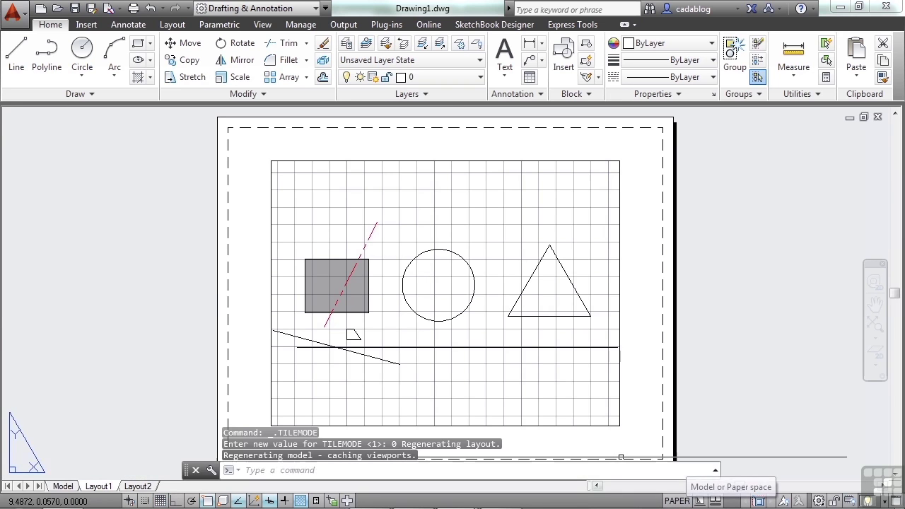
middle_drag(451, 326, 468, 316)
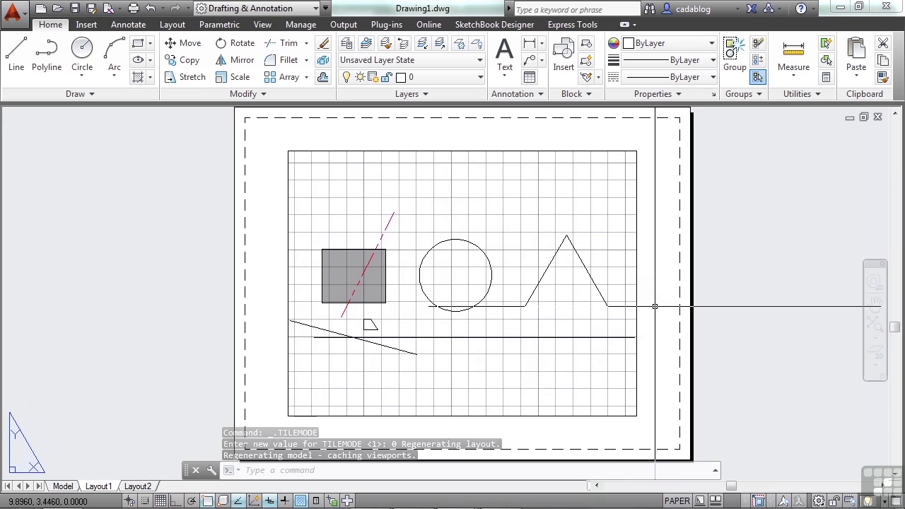
click(676, 501)
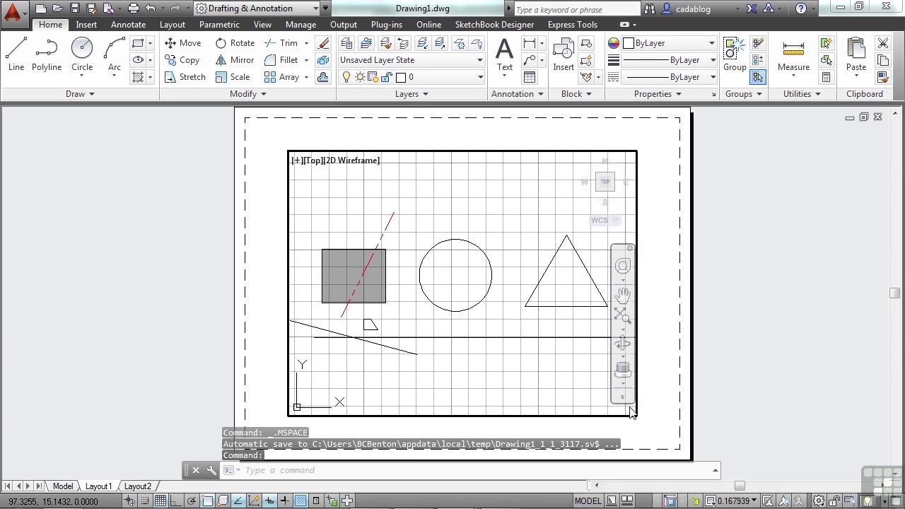
- Alternate between paper space and the Layout1 viewport's model space once more, and return to the Model view
double_click(655, 367)
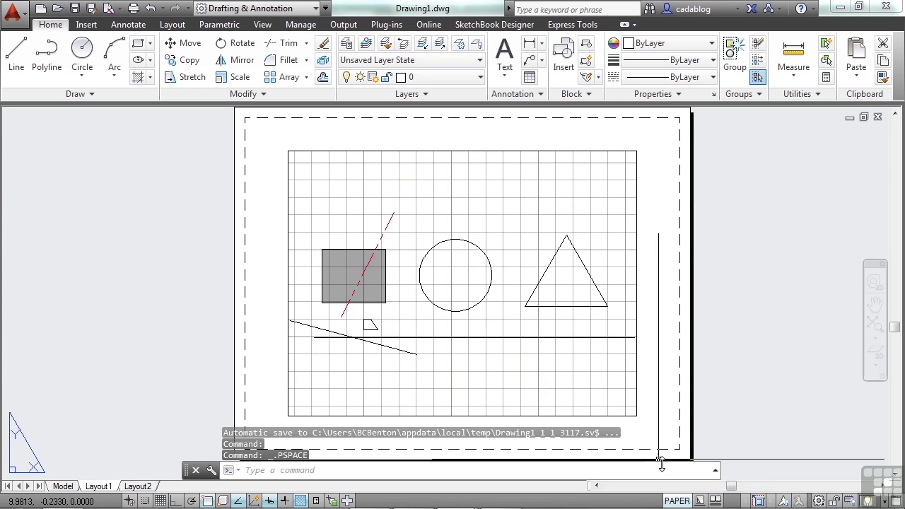
double_click(606, 380)
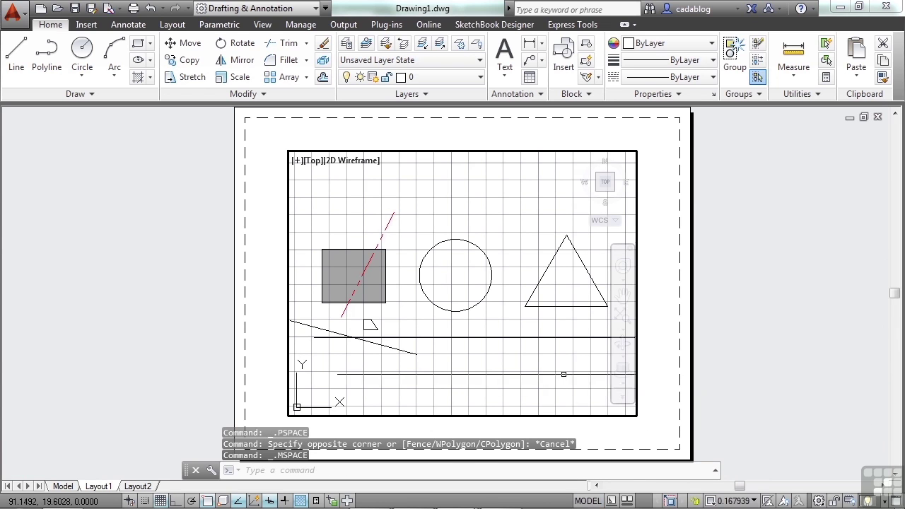
click(588, 500)
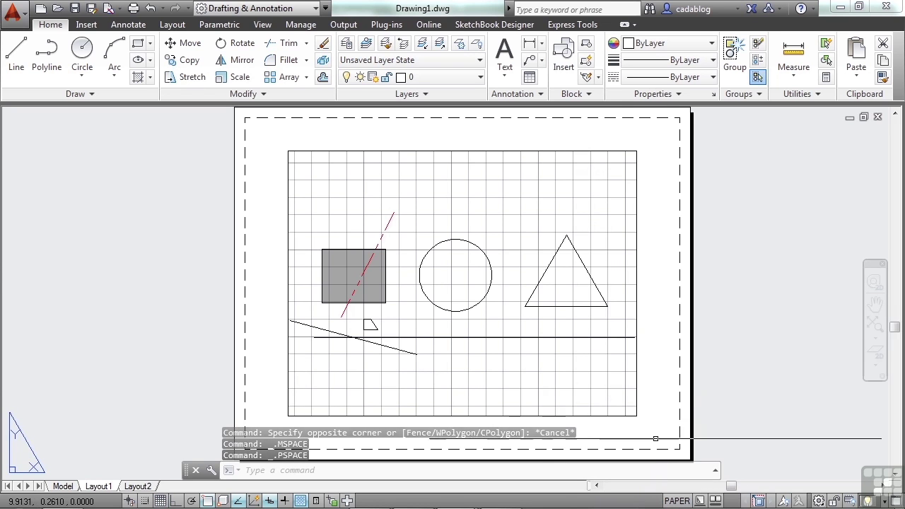
click(62, 487)
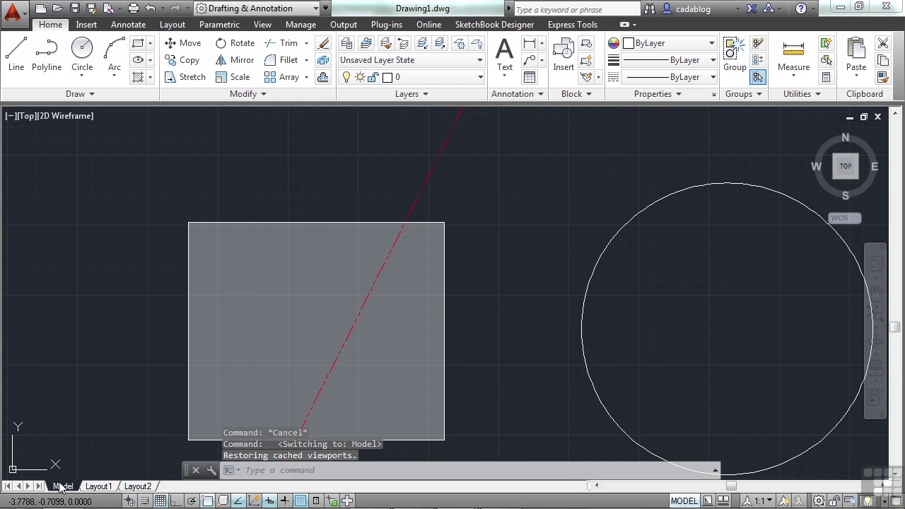
scroll(283, 130, down, 2)
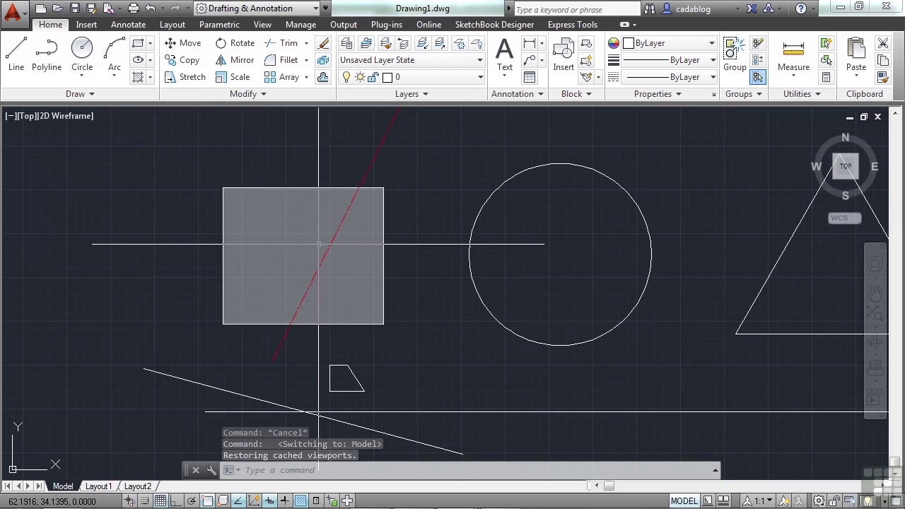
- Use Quick View Layouts to switch to Layout1 and back to Model, and close the previews
click(706, 501)
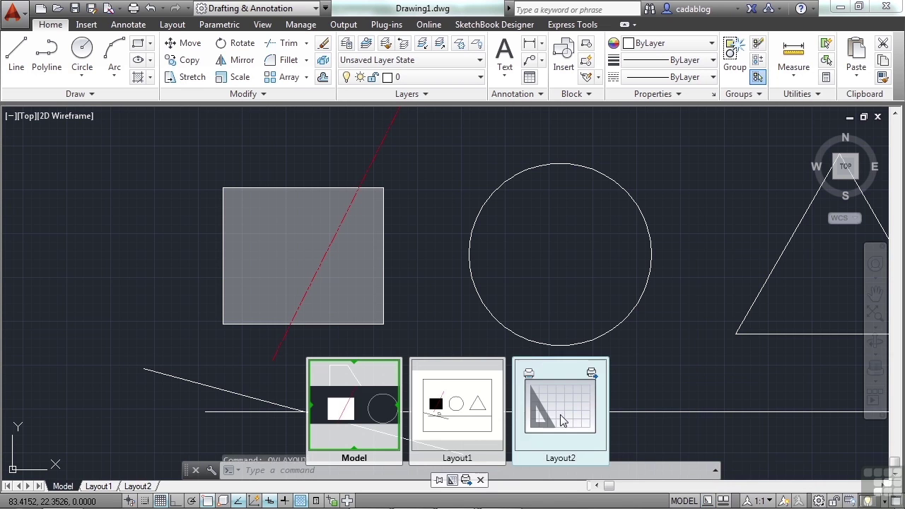
mouse_move(422, 417)
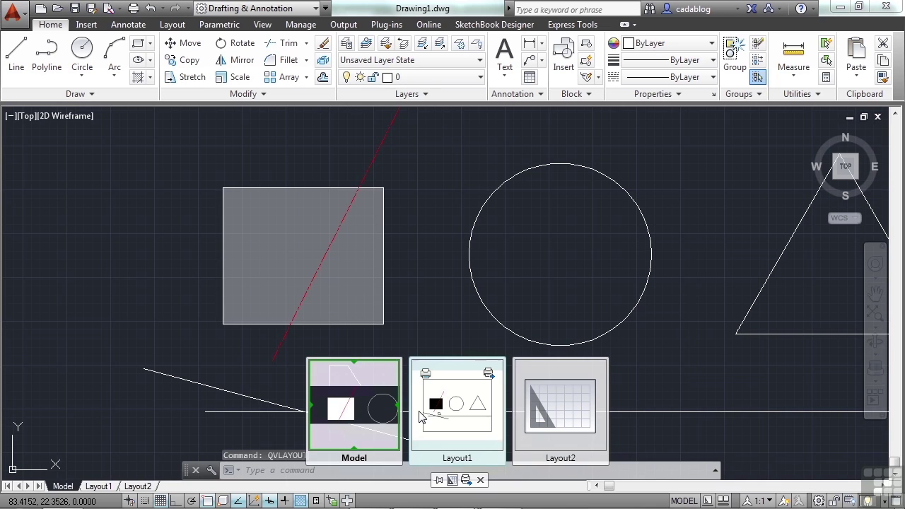
click(463, 416)
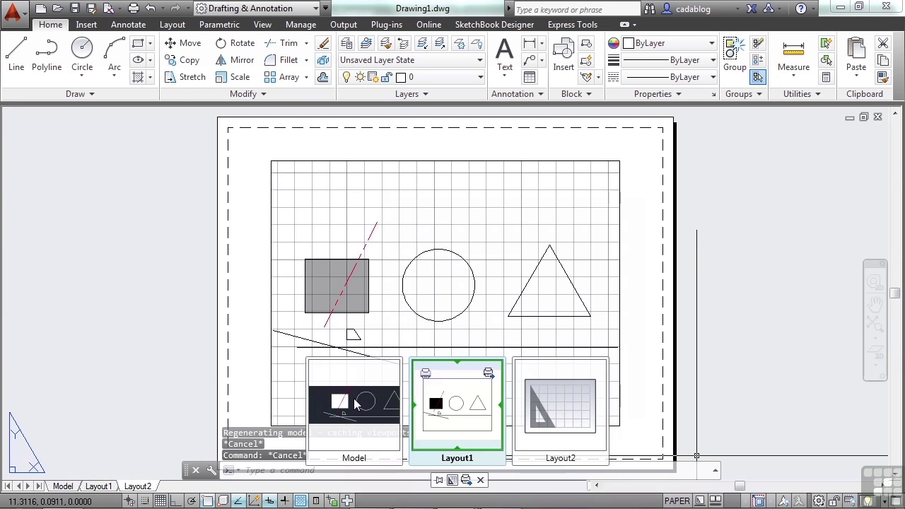
click(357, 403)
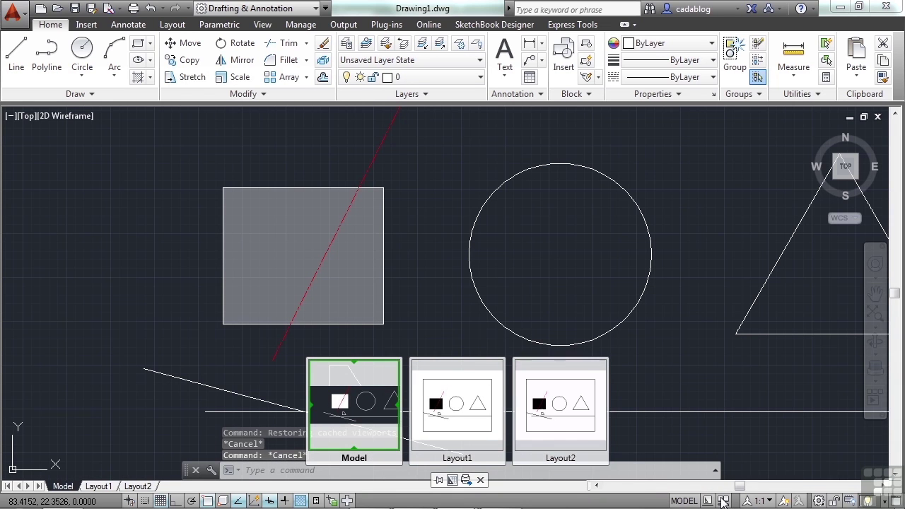
key(Escape)
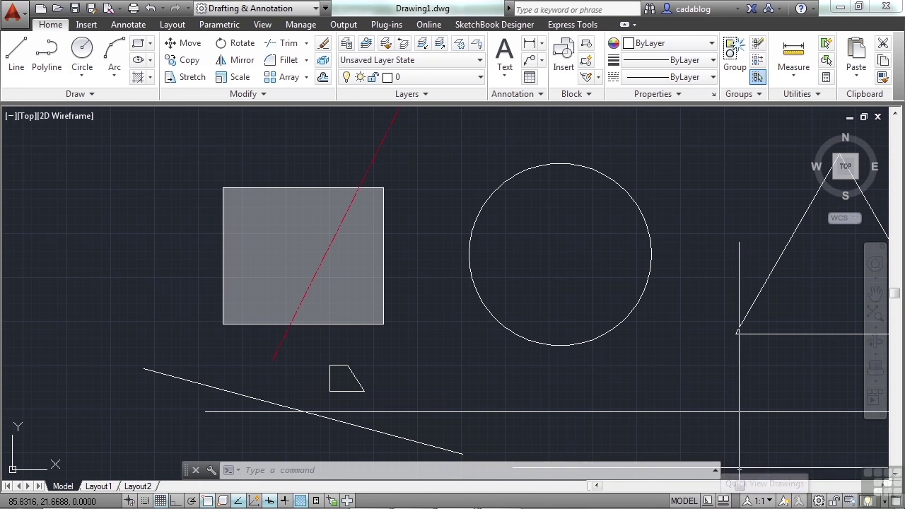
- Use Quick View Drawings to preview the open drawings' layouts and switch to Layout2 of Drawing2
click(725, 500)
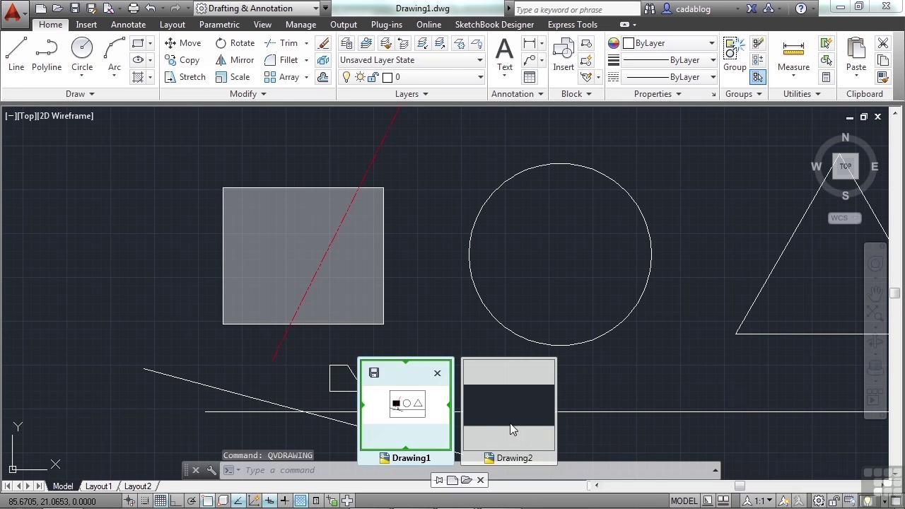
mouse_move(507, 427)
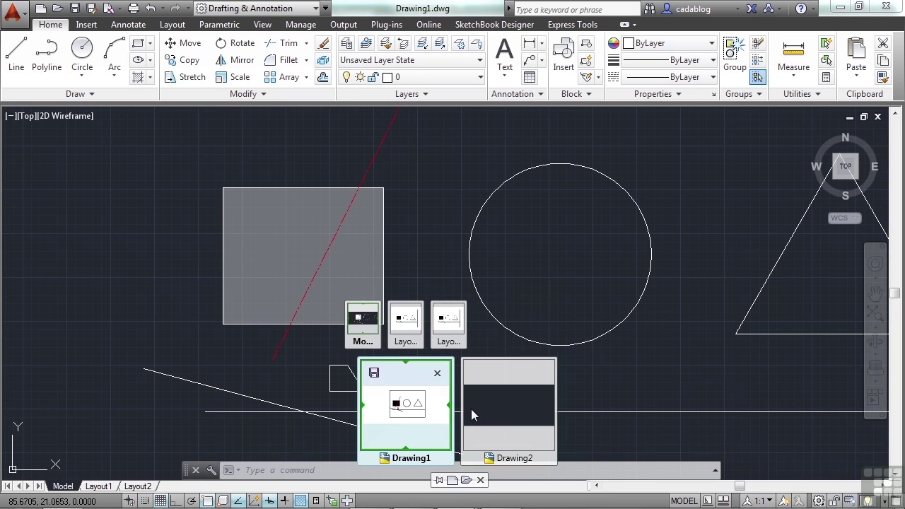
mouse_move(506, 332)
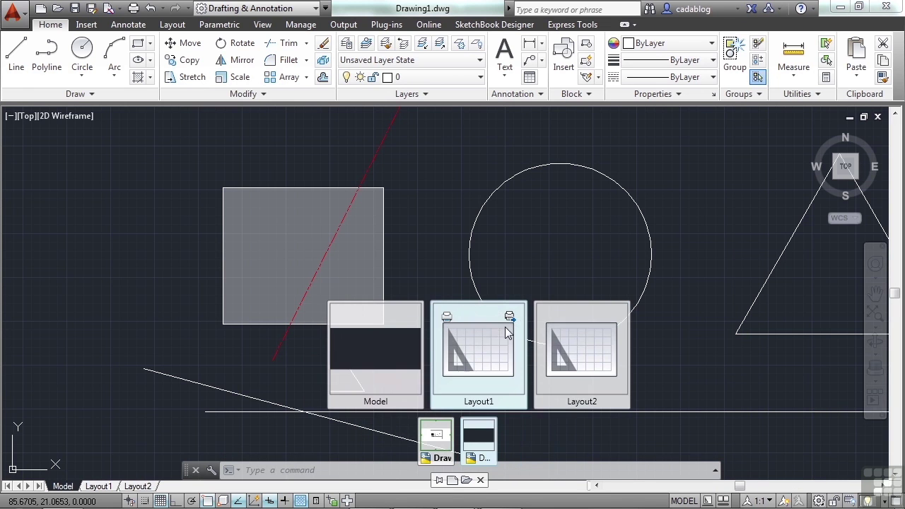
mouse_move(561, 353)
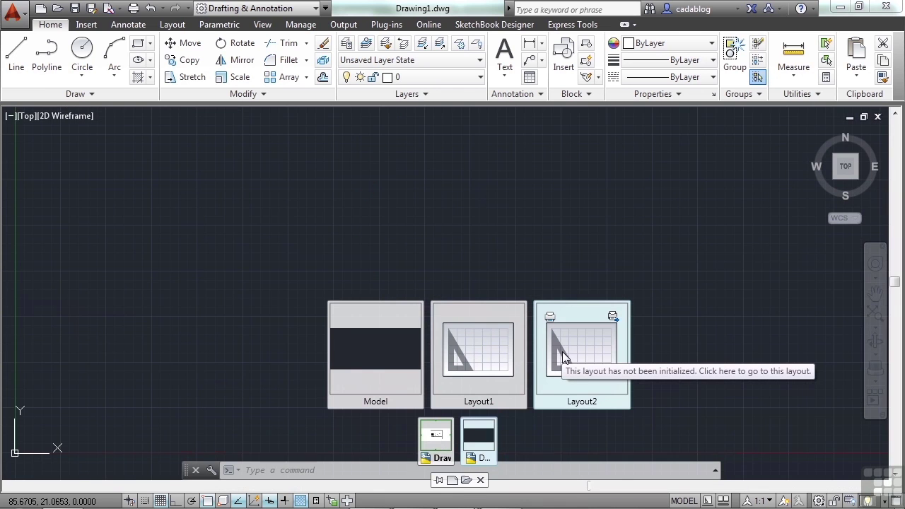
click(556, 351)
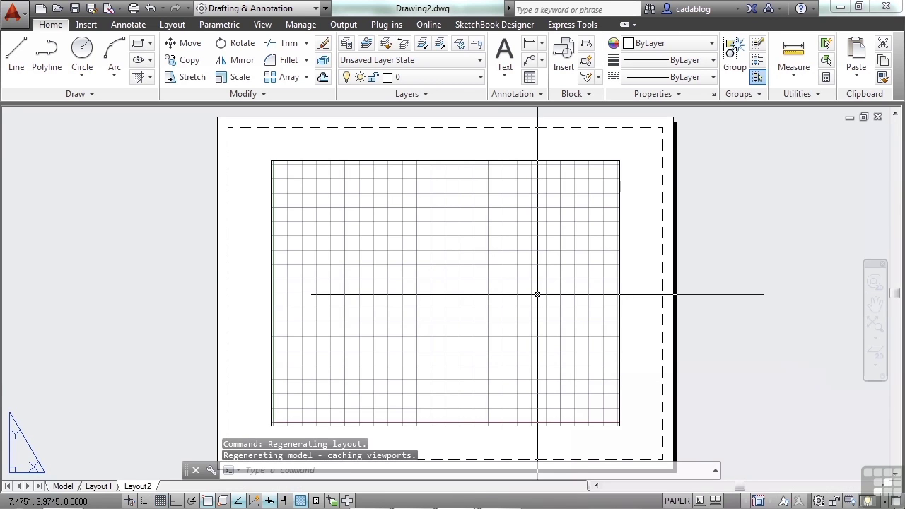
- Use Quick View Drawings to switch from Drawing2 to the Model view of Drawing1
key(Escape)
key(Escape)
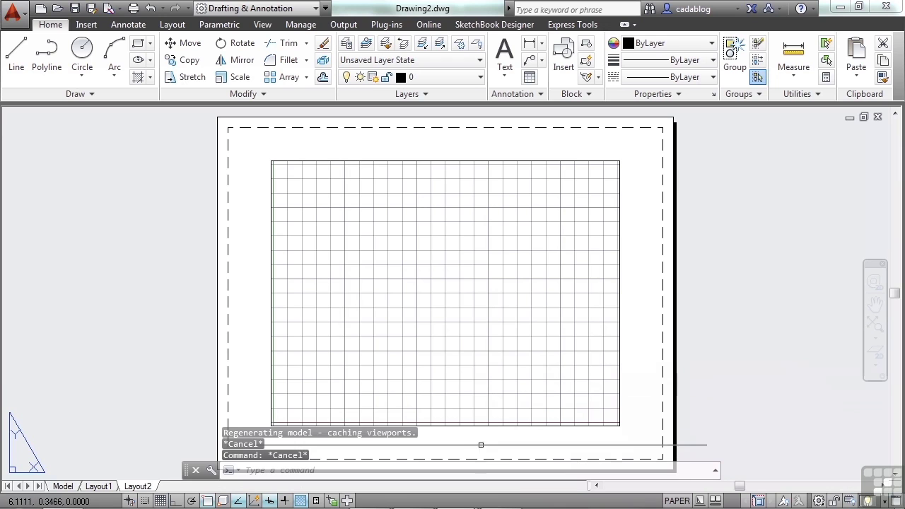
click(716, 501)
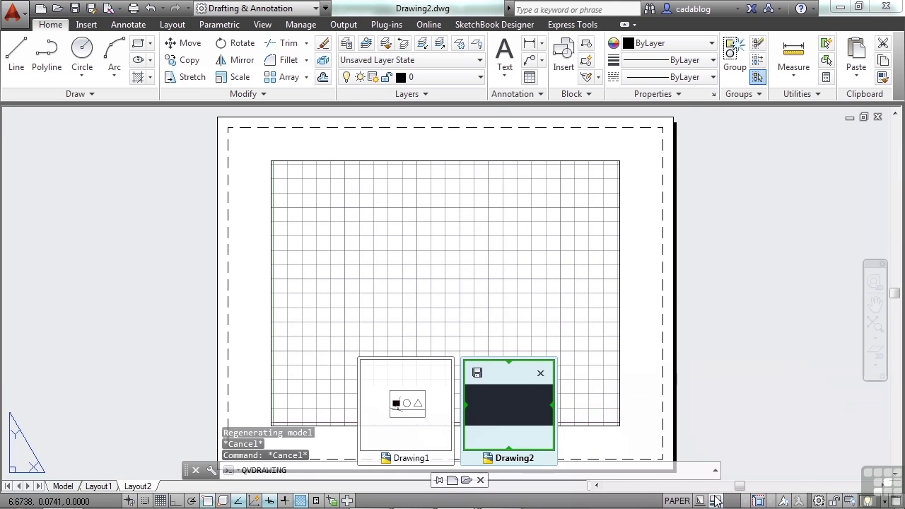
mouse_move(434, 427)
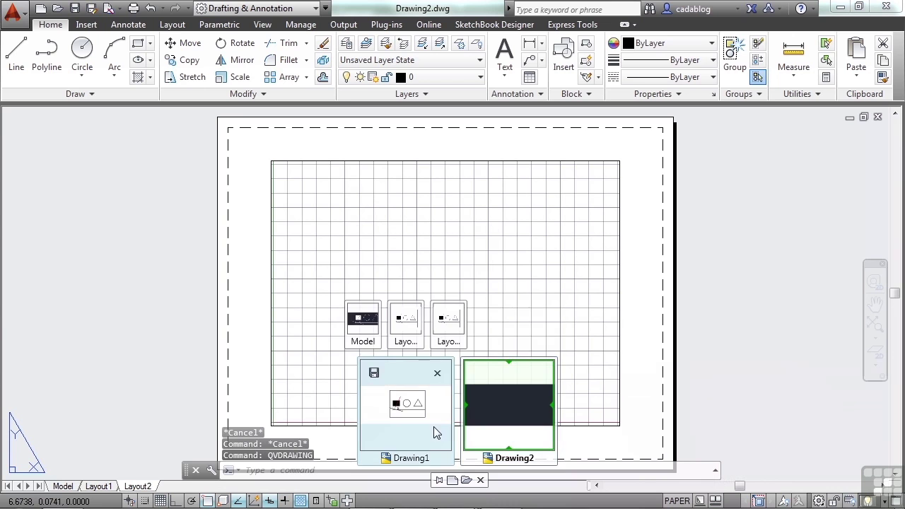
click(354, 348)
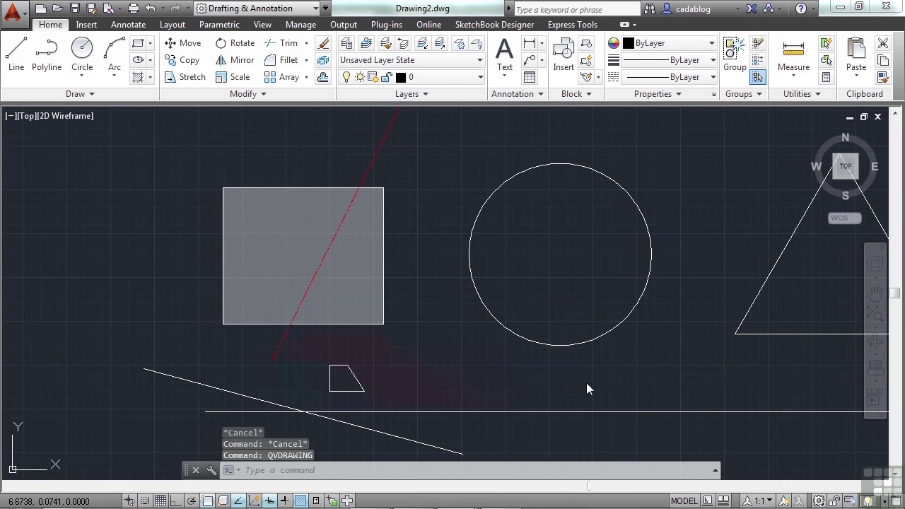
key(Escape)
key(Escape)
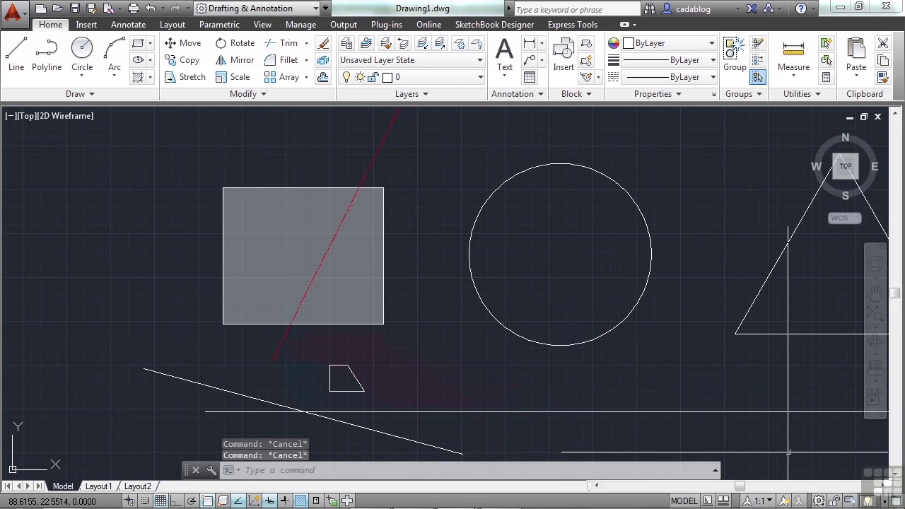
- Set the annotation scale to 1:40 and inspect the red dashed line crossing the filled rectangle
click(771, 501)
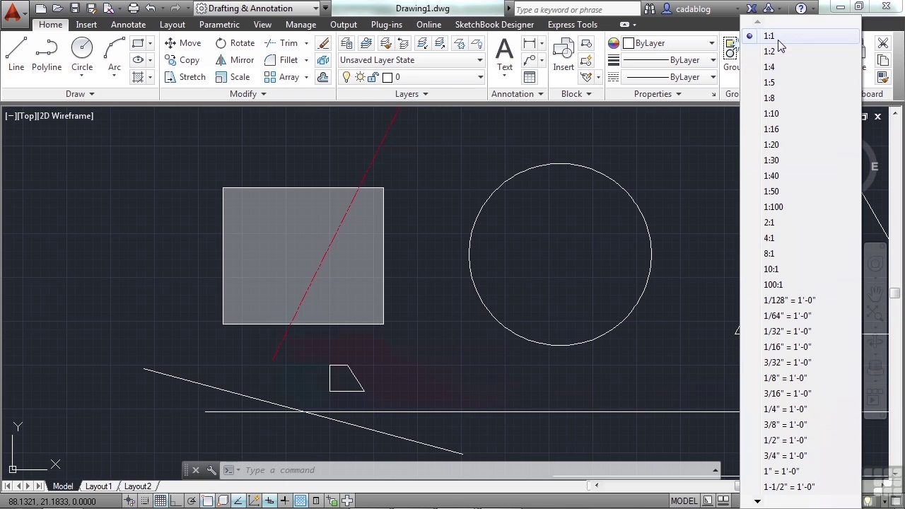
click(787, 176)
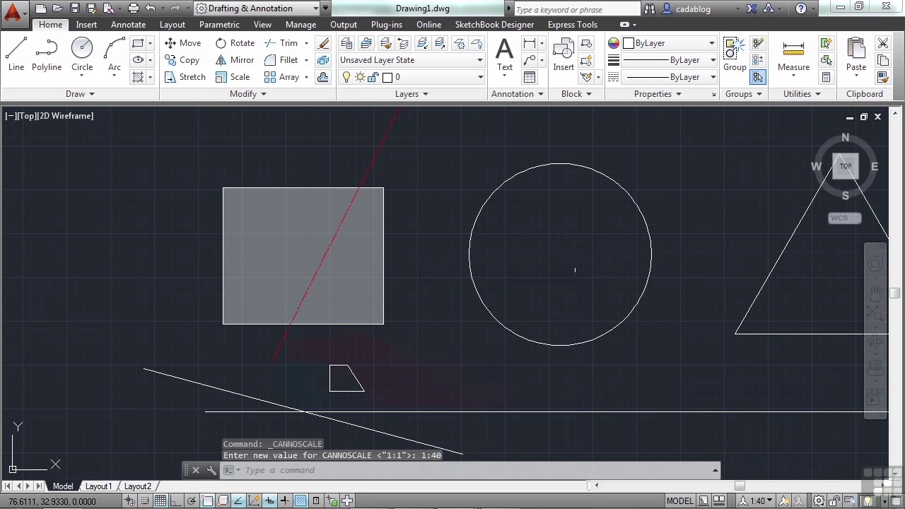
scroll(354, 201, up, 5)
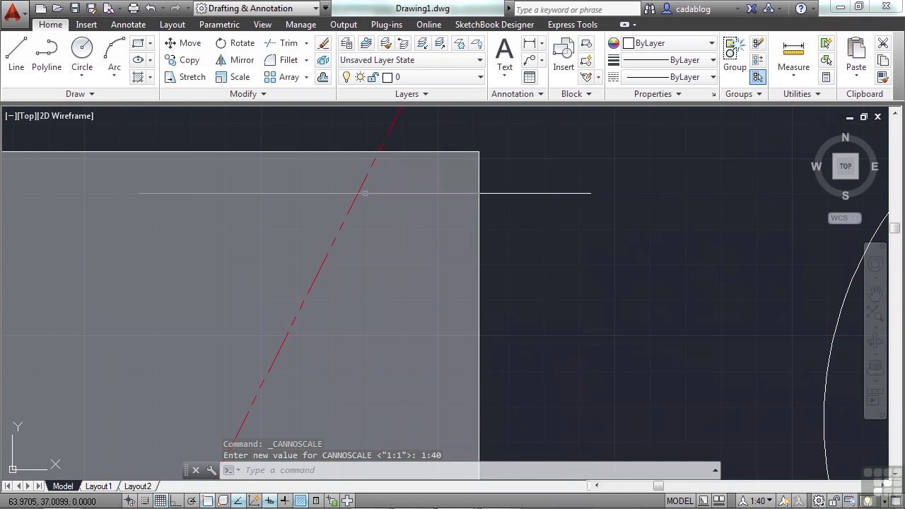
middle_drag(372, 135, 354, 247)
scroll(370, 245, down, 3)
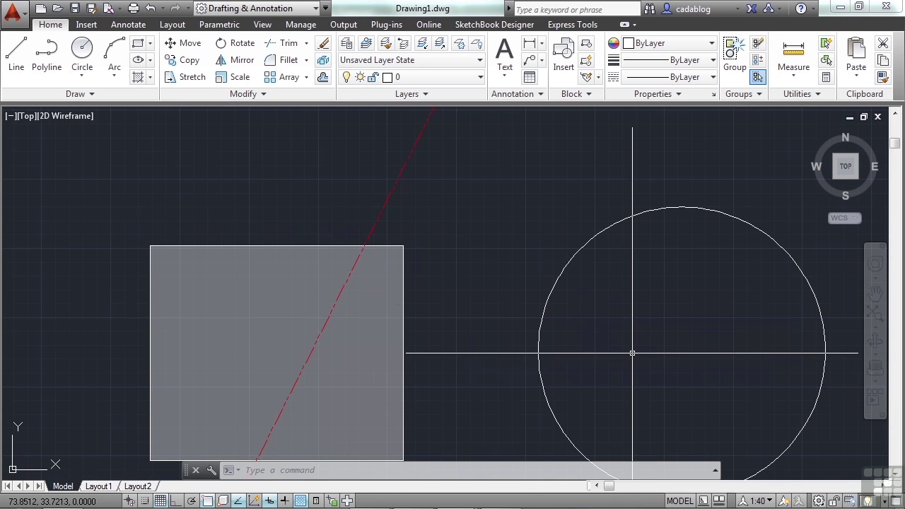
scroll(472, 276, down, 2)
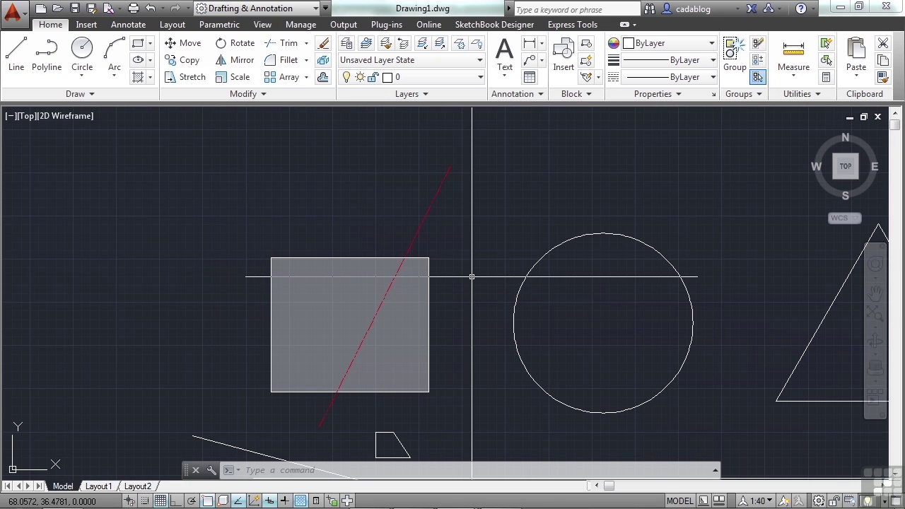
- Set the annotation scale back to 1:1 and inspect the red dashed line again
click(769, 500)
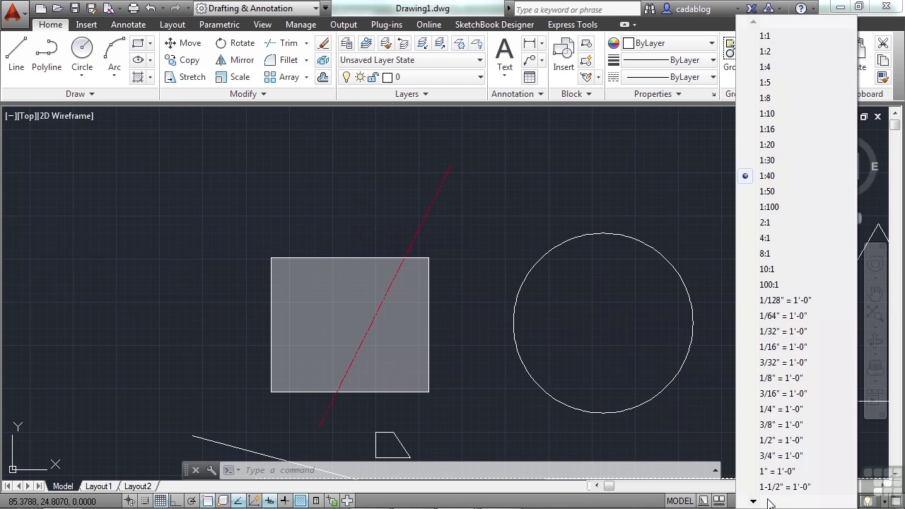
click(766, 36)
scroll(472, 221, down, 2)
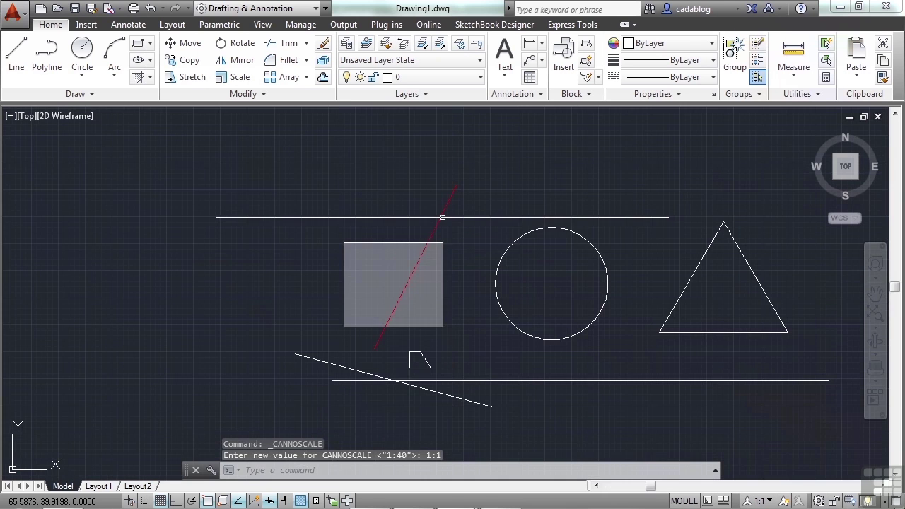
scroll(424, 232, up, 4)
scroll(420, 233, down, 2)
middle_drag(505, 253, 448, 226)
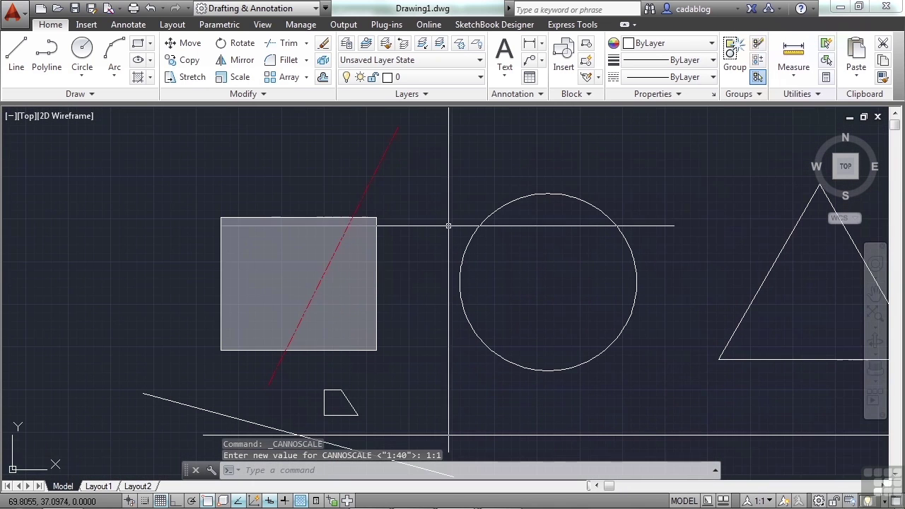
- Review the locking options for toolbars, panels and windows, and close the list without choosing any
click(834, 501)
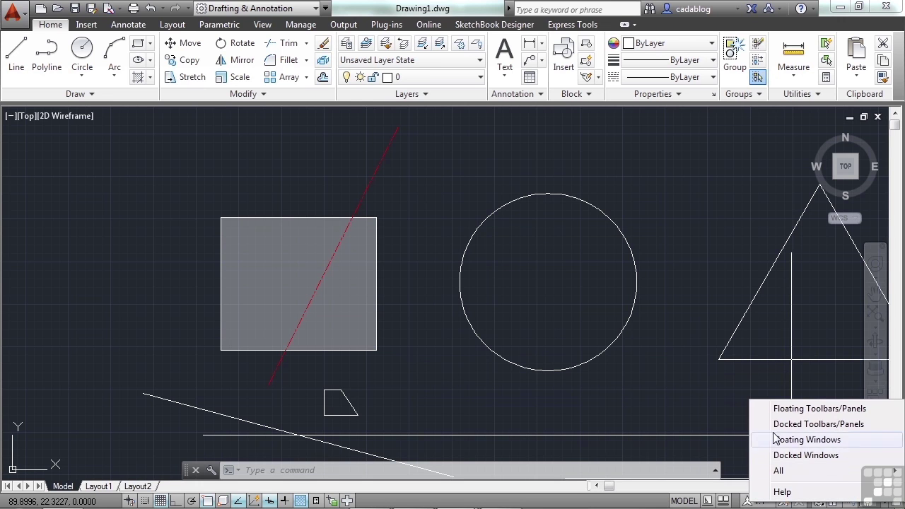
click(732, 416)
click(728, 415)
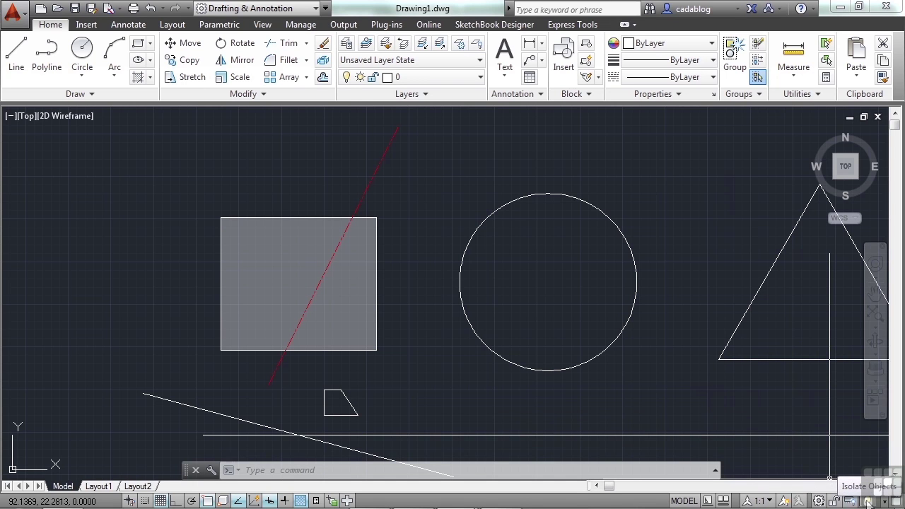
- Hide the circle between the filled rectangle and the triangle using Hide Objects
click(615, 362)
click(588, 334)
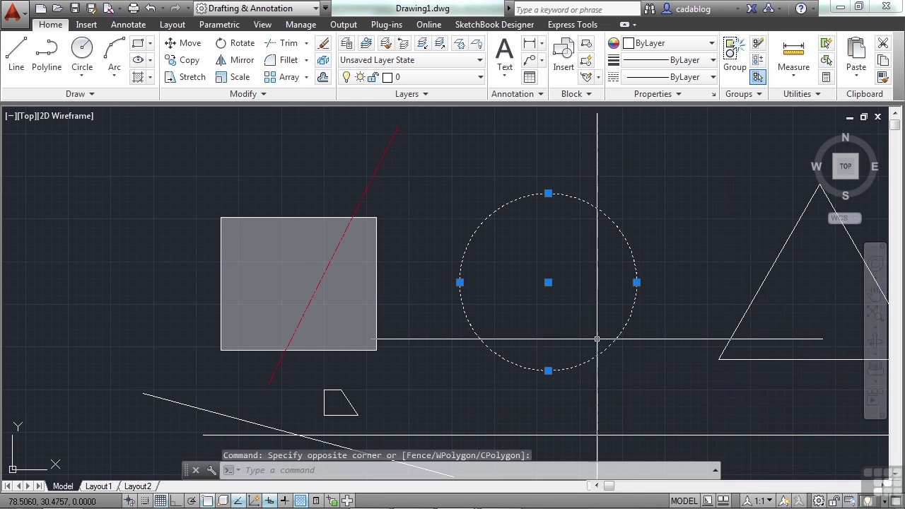
right_click(603, 344)
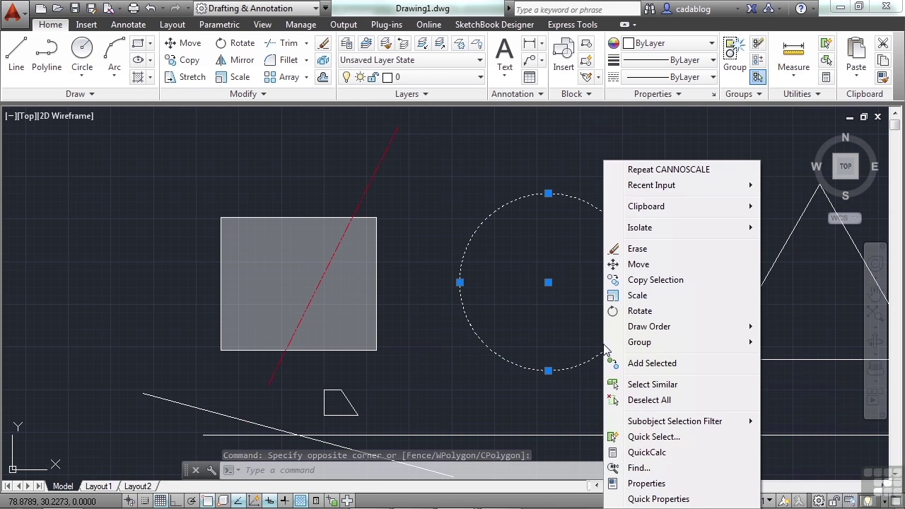
mouse_move(645, 331)
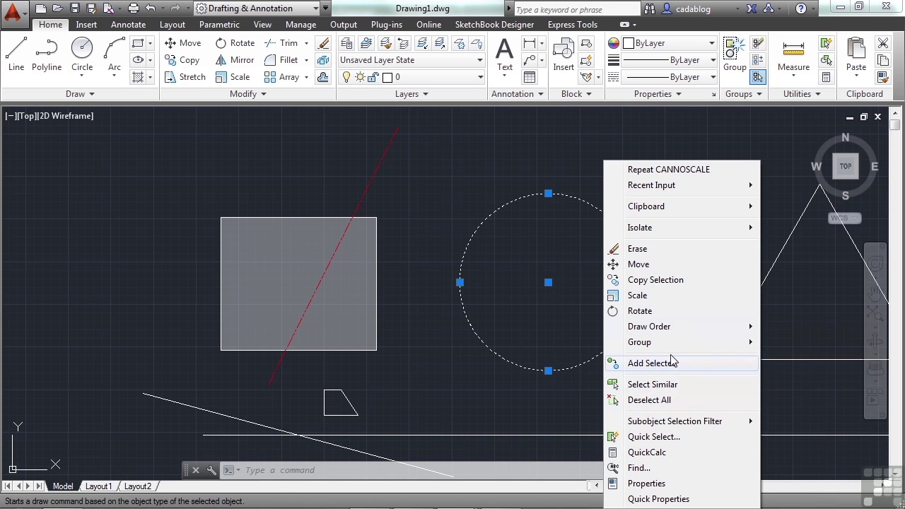
mouse_move(698, 232)
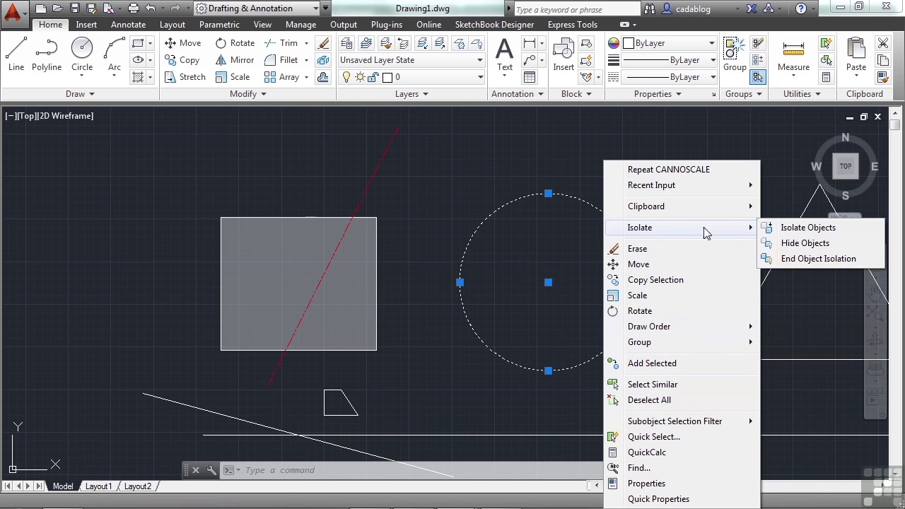
click(792, 244)
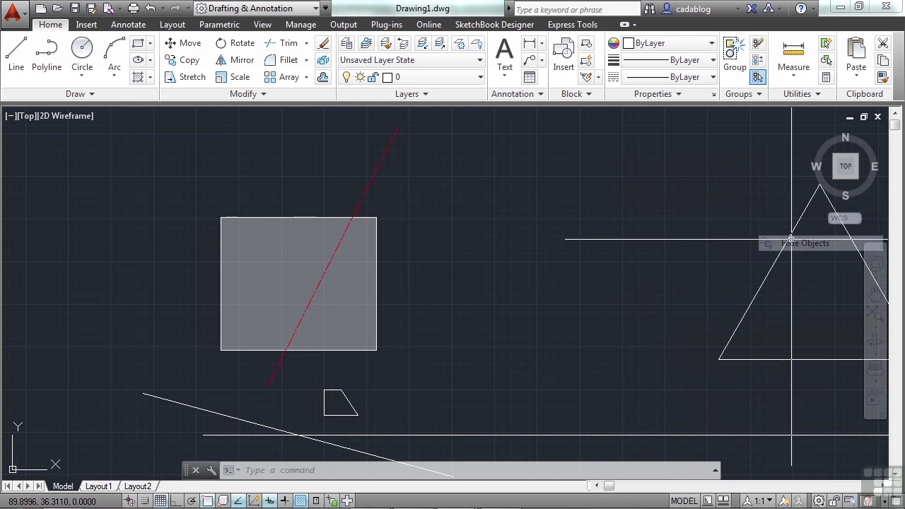
- End object isolation to bring back the hidden circle
scroll(408, 260, down, 2)
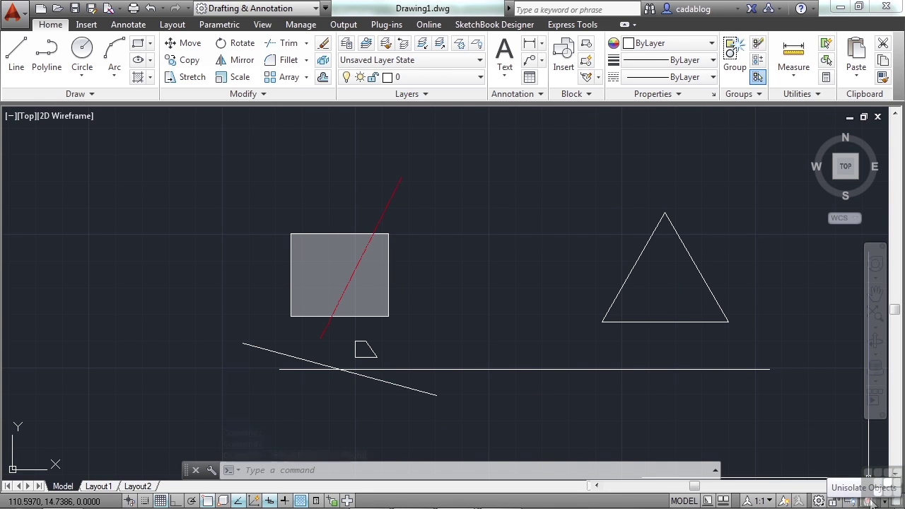
click(871, 502)
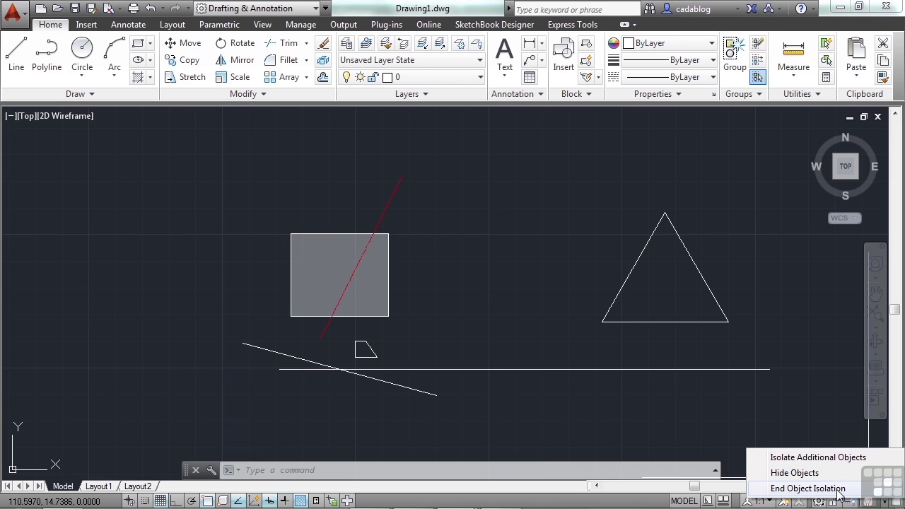
click(840, 489)
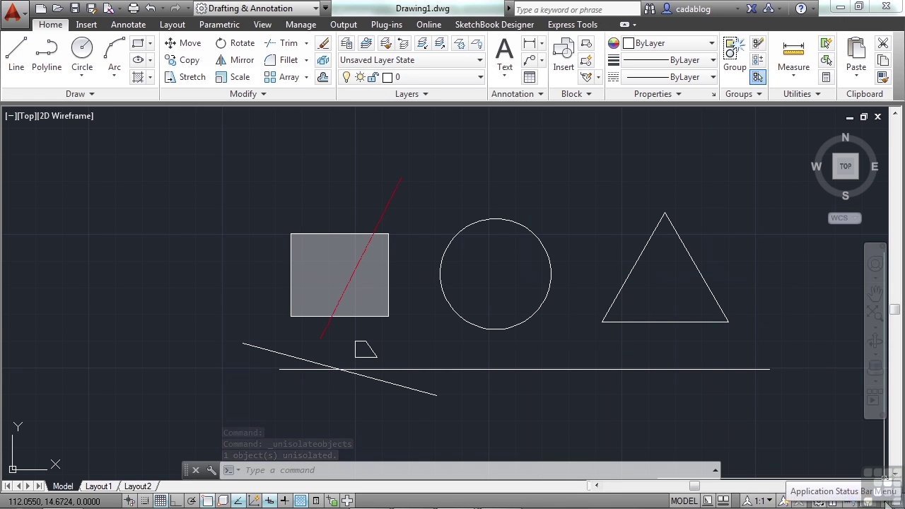
- Review the application status bar options and the Tray Settings dialog, and cancel it without changes
click(885, 501)
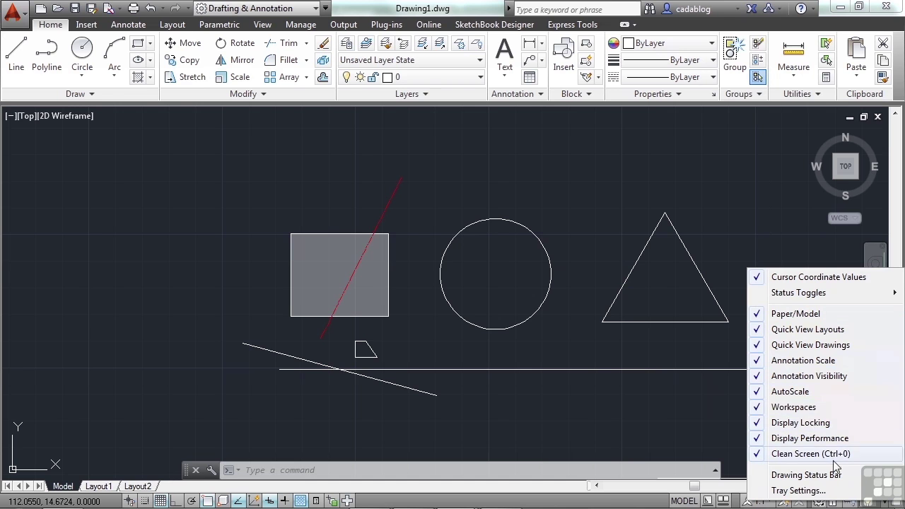
click(799, 491)
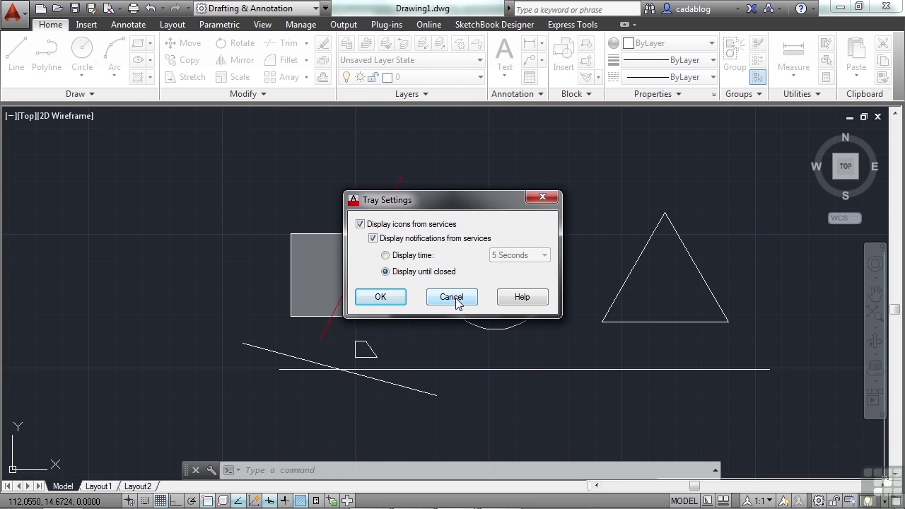
click(452, 297)
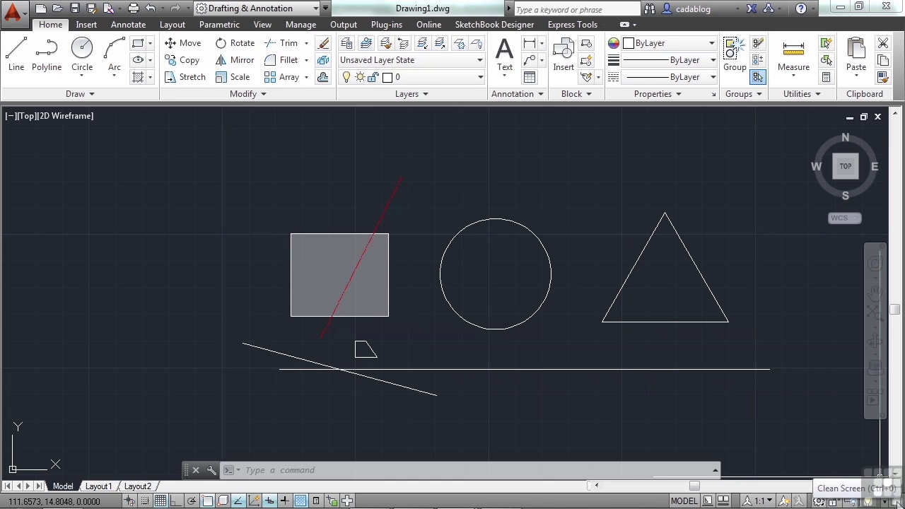
- Turn on Clean Screen to maximize the drawing area, look over the drawing, and turn Clean Screen off
click(895, 500)
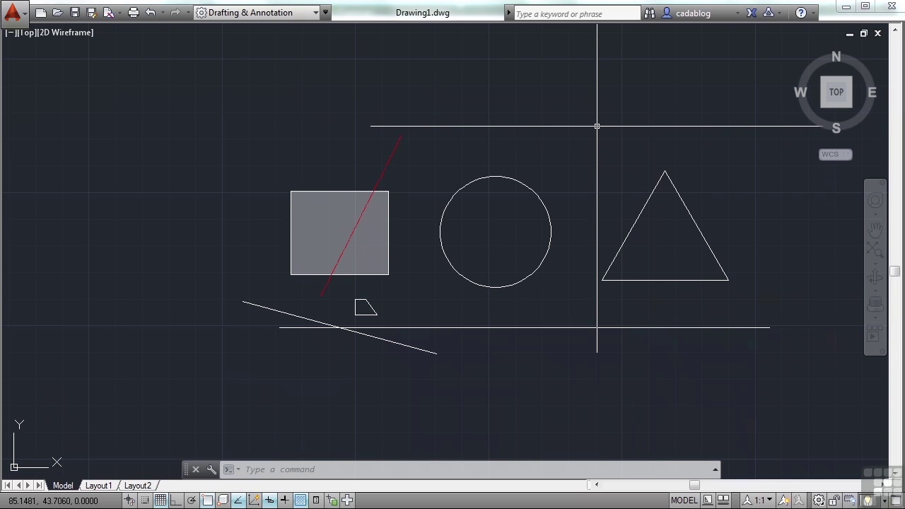
scroll(472, 184, down, 2)
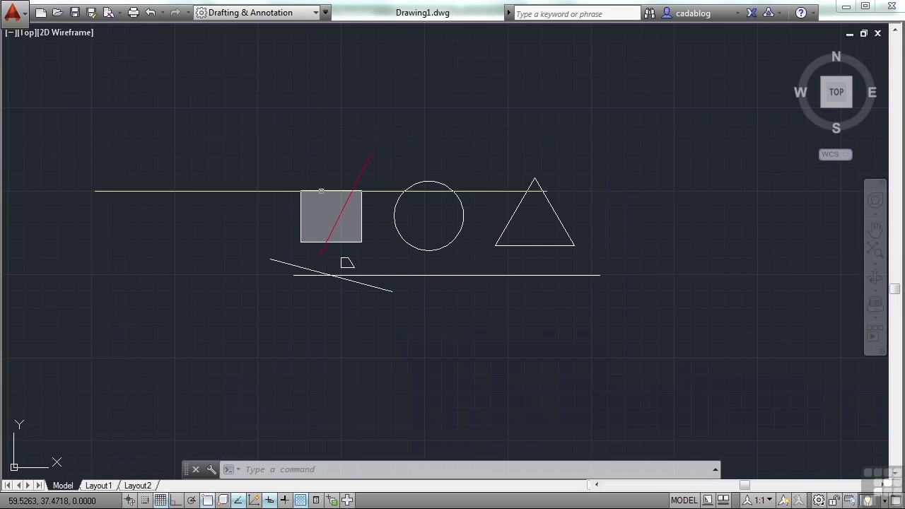
scroll(476, 168, up, 1)
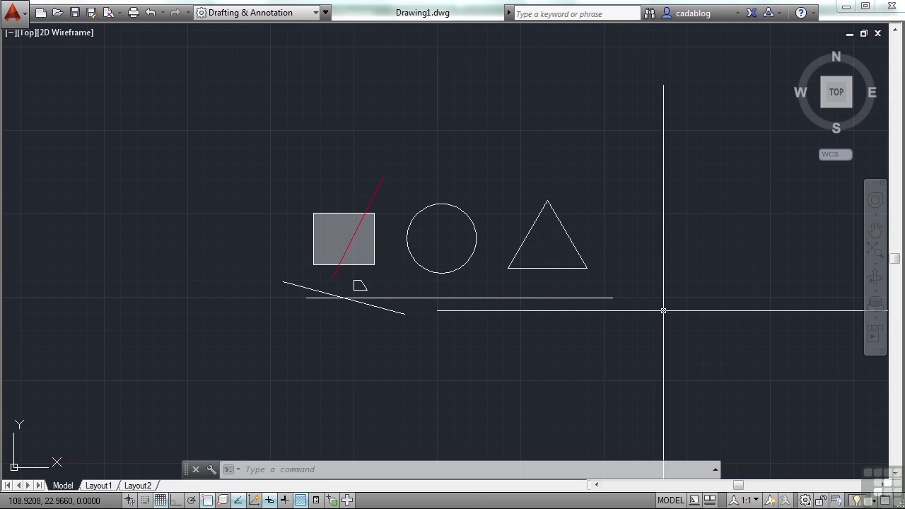
key(ctrl+0)
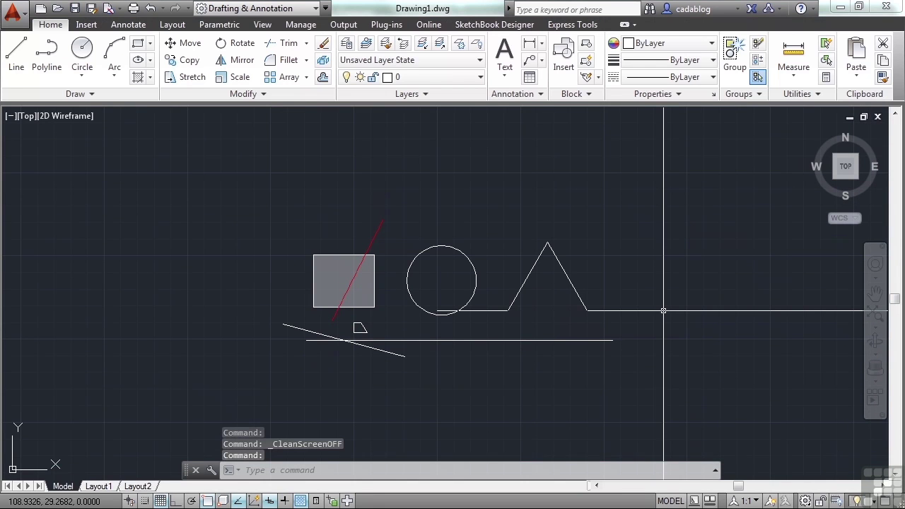